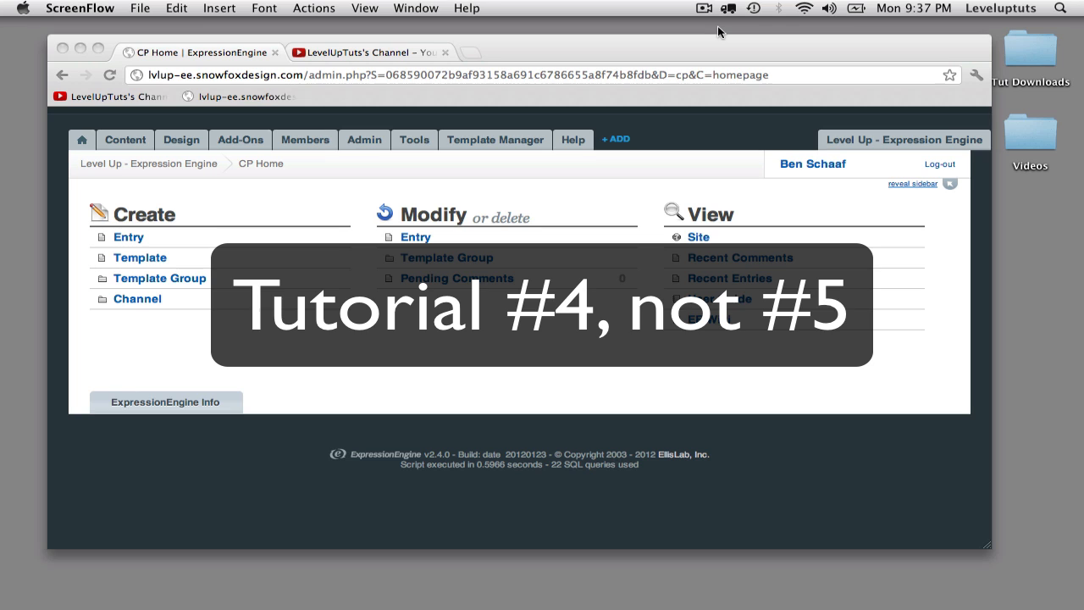
click(365, 147)
mouse_move(364, 148)
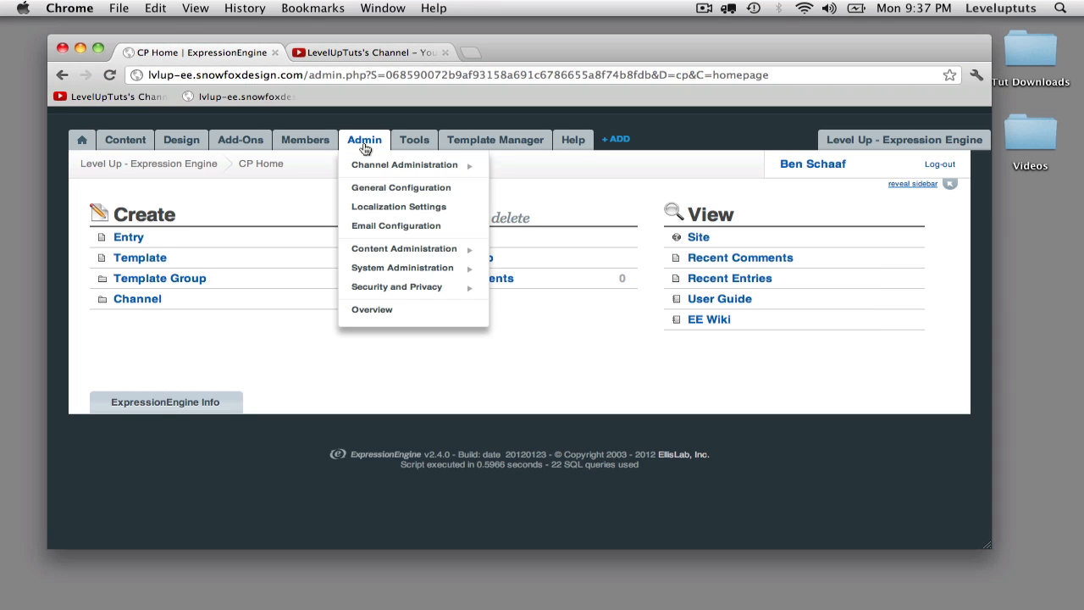
mouse_move(371, 169)
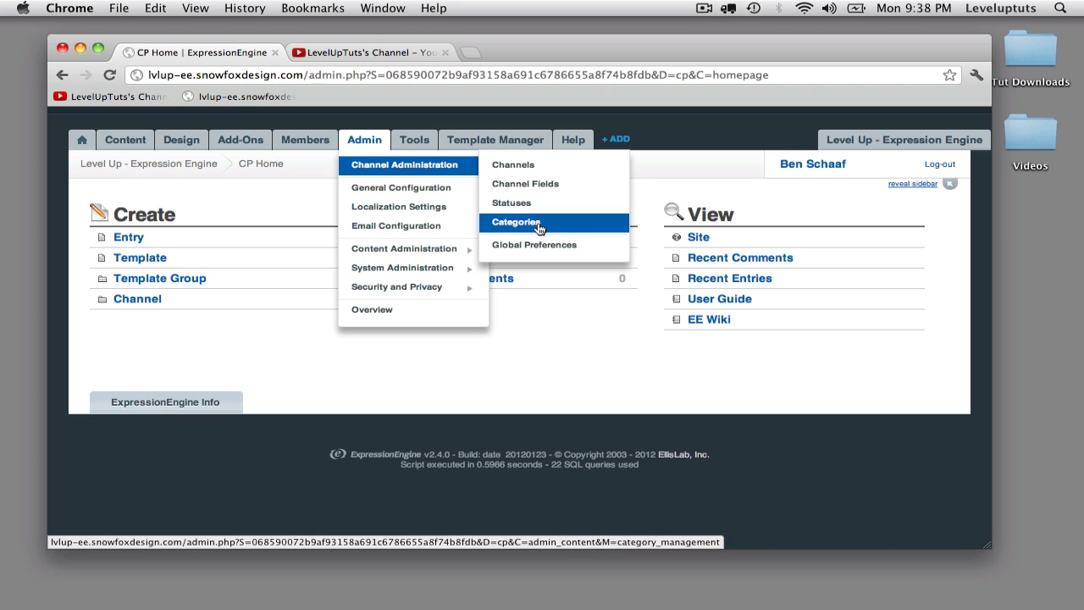
Step: Look over the LevelUpTuts YouTube channel page down to its featured playlists, and return to the ExpressionEngine control panel
click(378, 51)
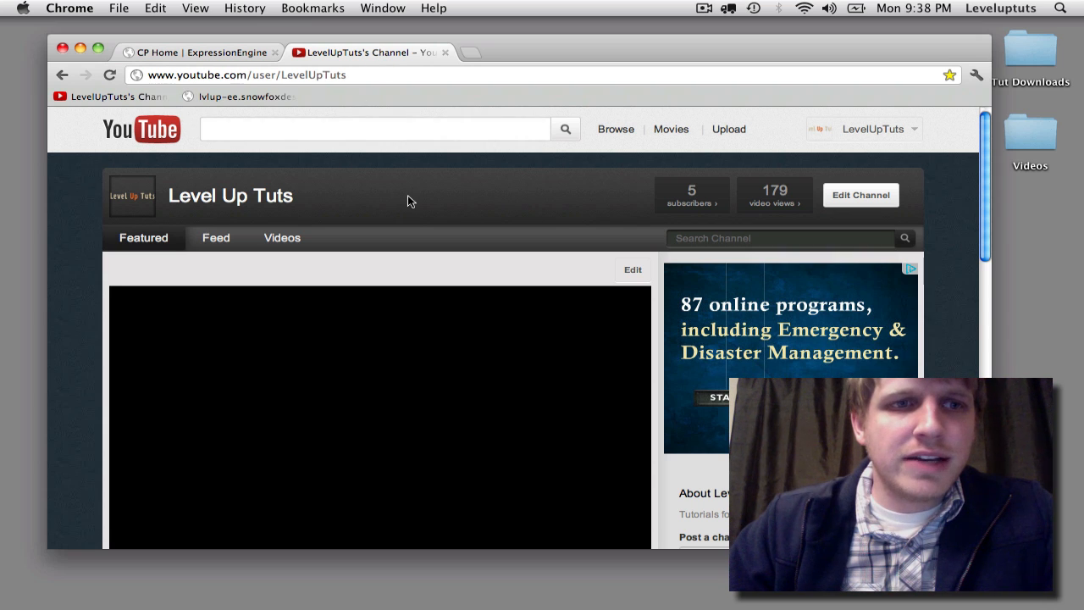
scroll(407, 200, down, 4)
scroll(407, 201, up, 4)
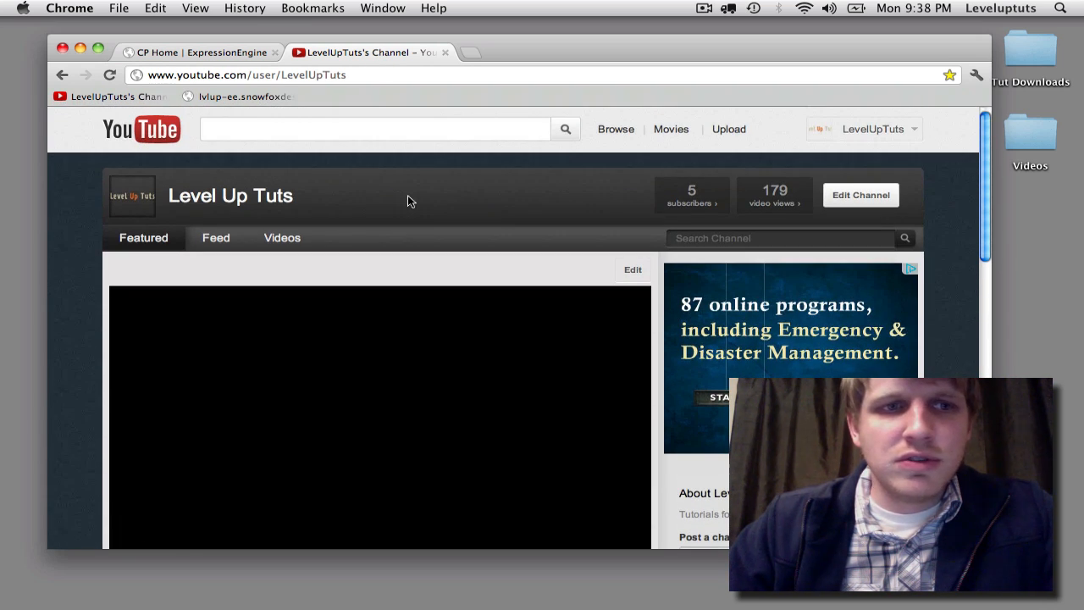
scroll(408, 201, down, 2)
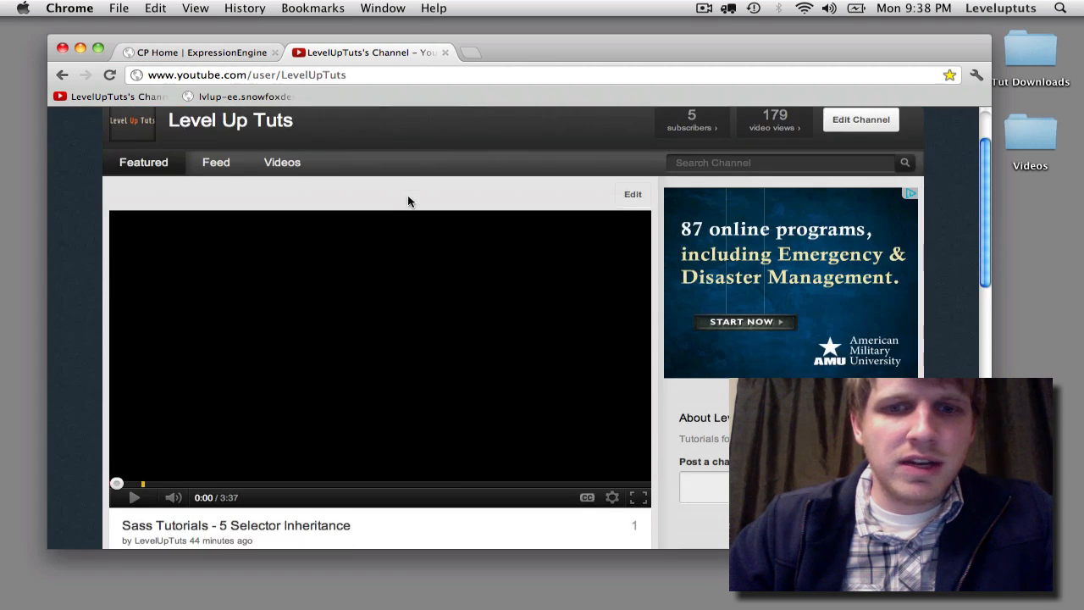
scroll(408, 201, down, 1)
scroll(408, 201, down, 3)
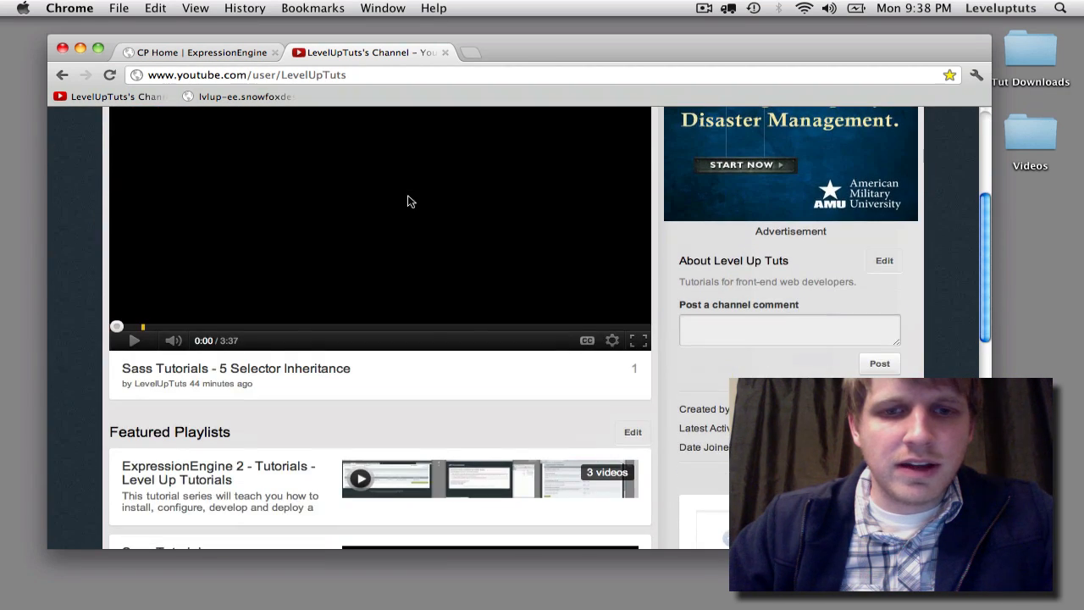
scroll(407, 200, up, 5)
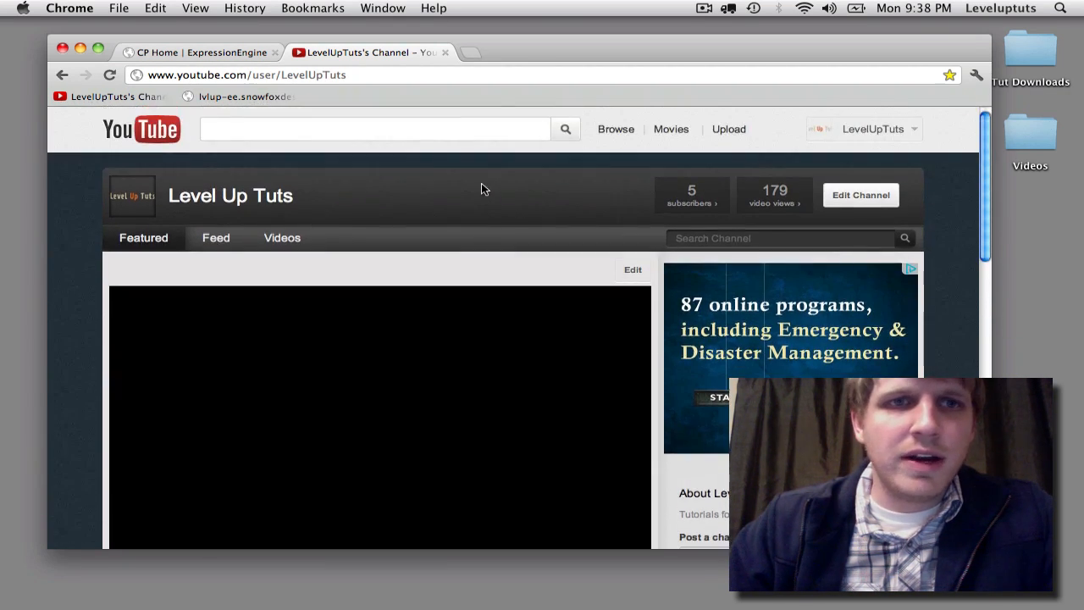
click(227, 51)
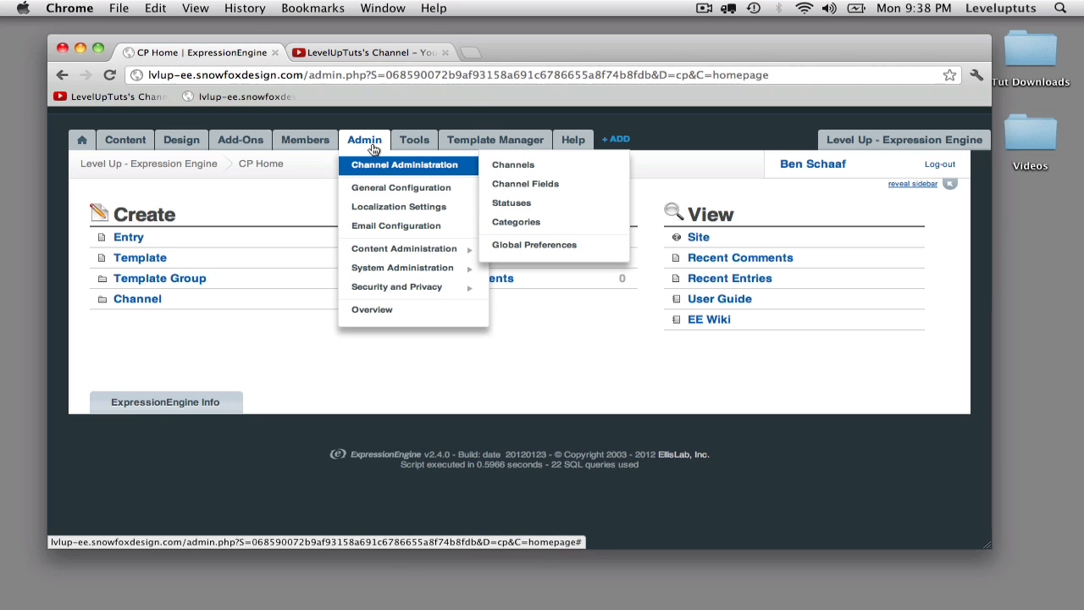
Step: Open the existing Statuses group from the channel status administration
drag(307, 76, 355, 76)
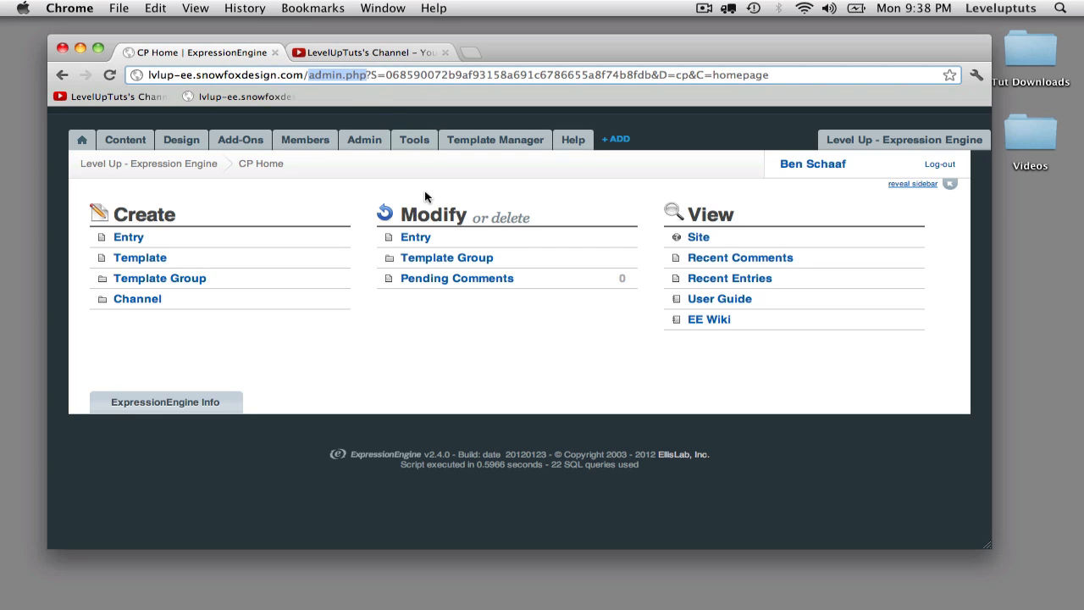
click(375, 146)
mouse_move(378, 163)
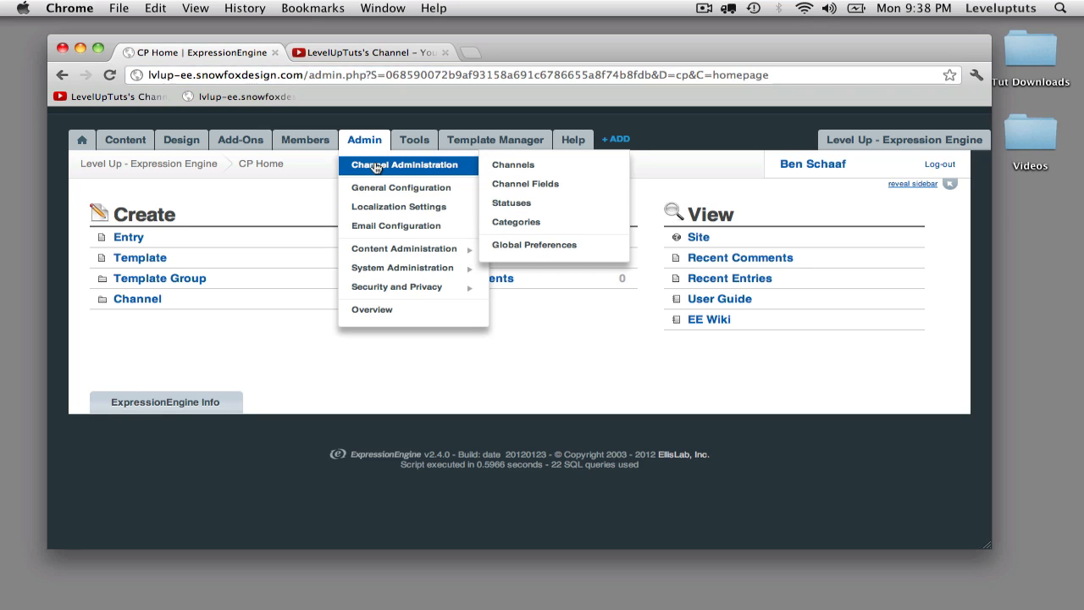
click(525, 205)
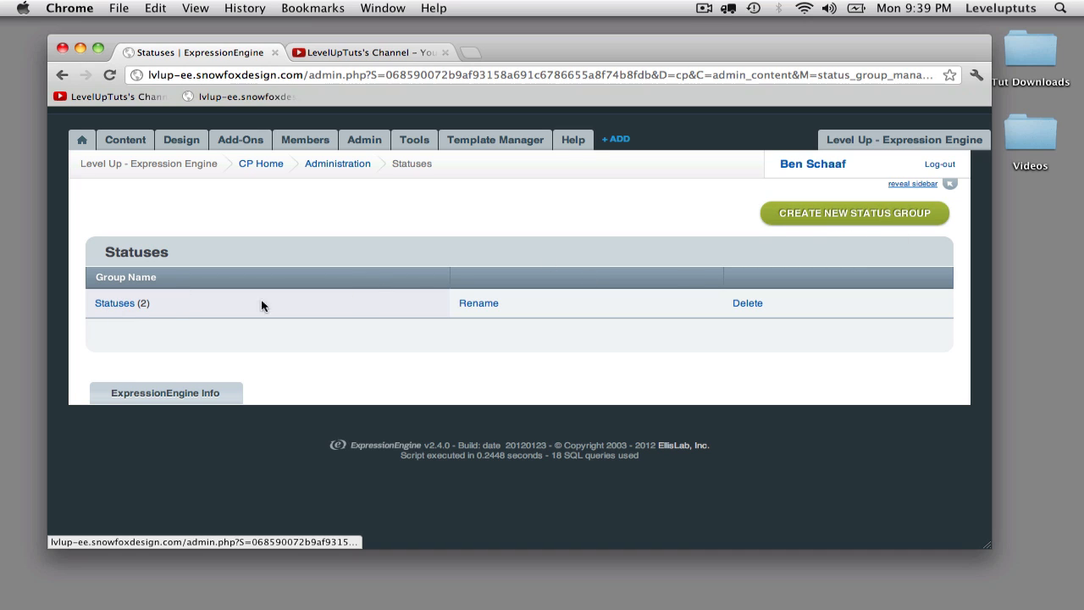
click(117, 305)
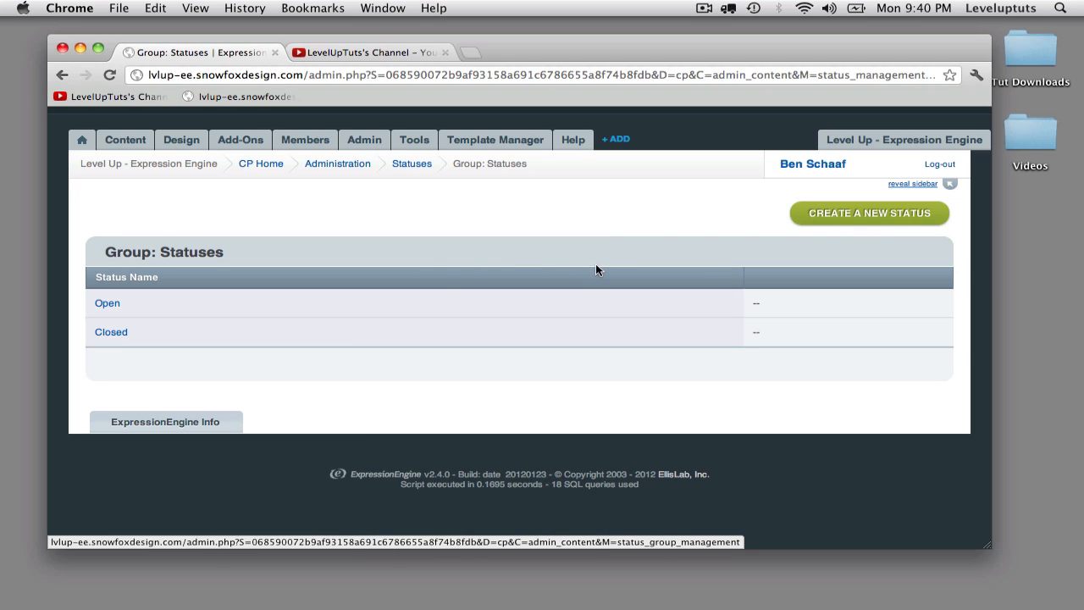
Step: Start a new status in the Statuses group and name it Featured
click(803, 218)
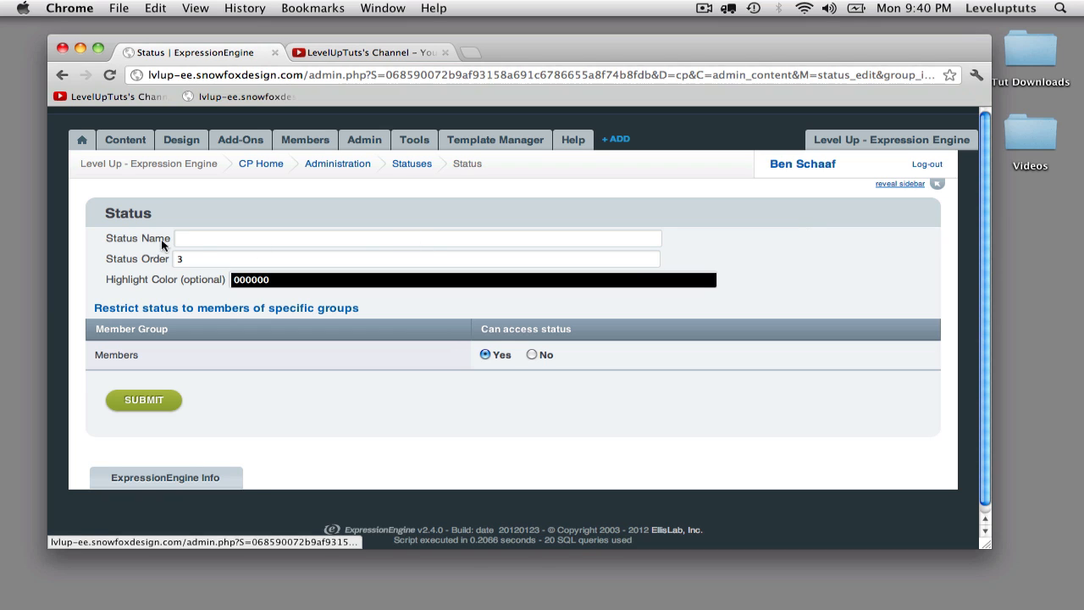
click(205, 239)
text(Featured)
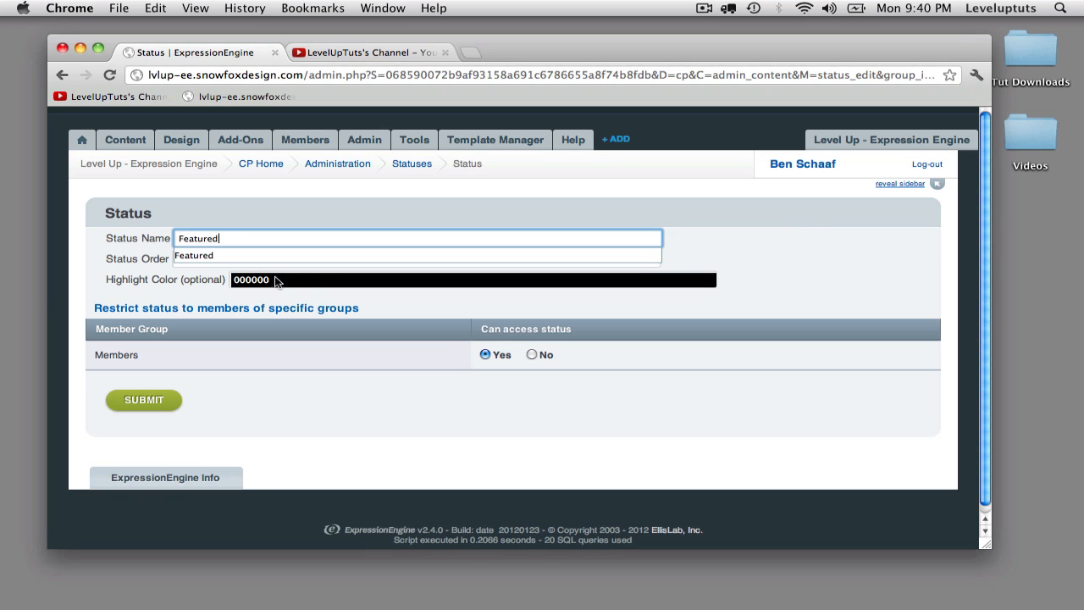
key(Tab)
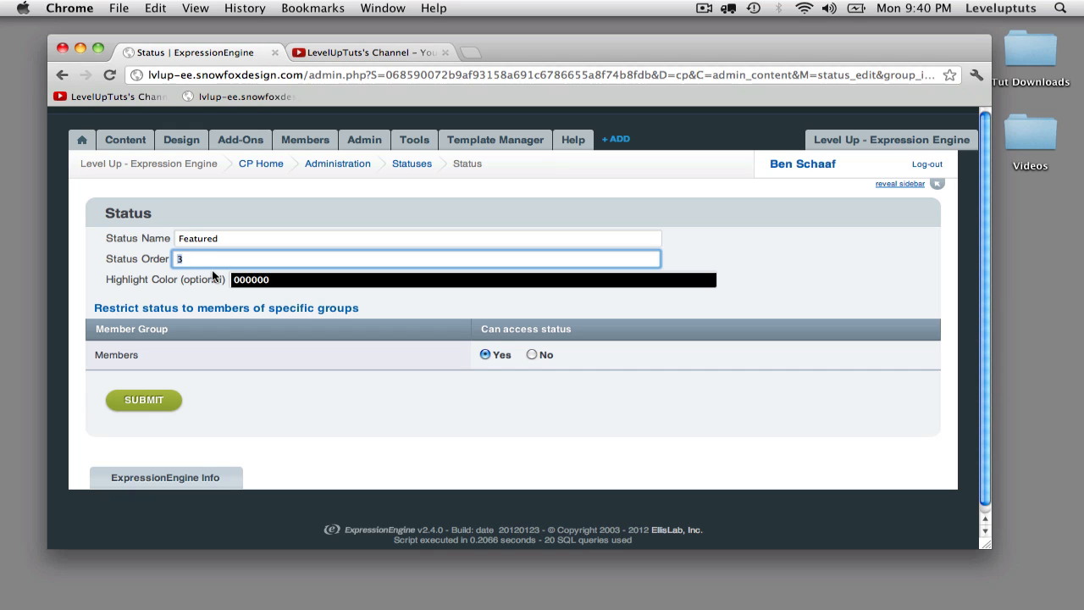
Step: Set the Featured status's highlight color to dark blue 0D0761 and submit the status
click(280, 281)
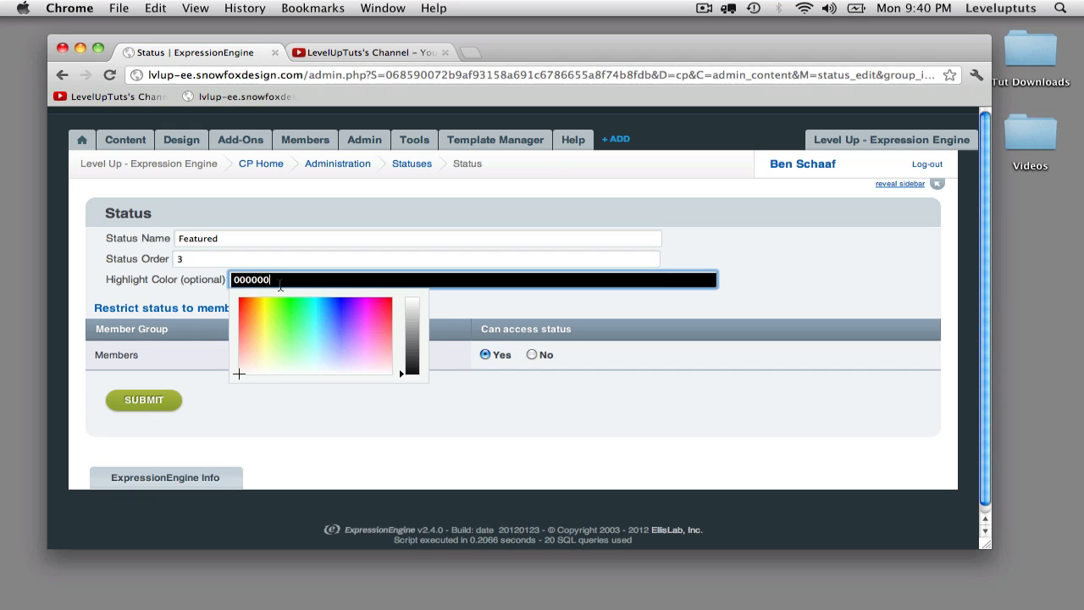
click(342, 303)
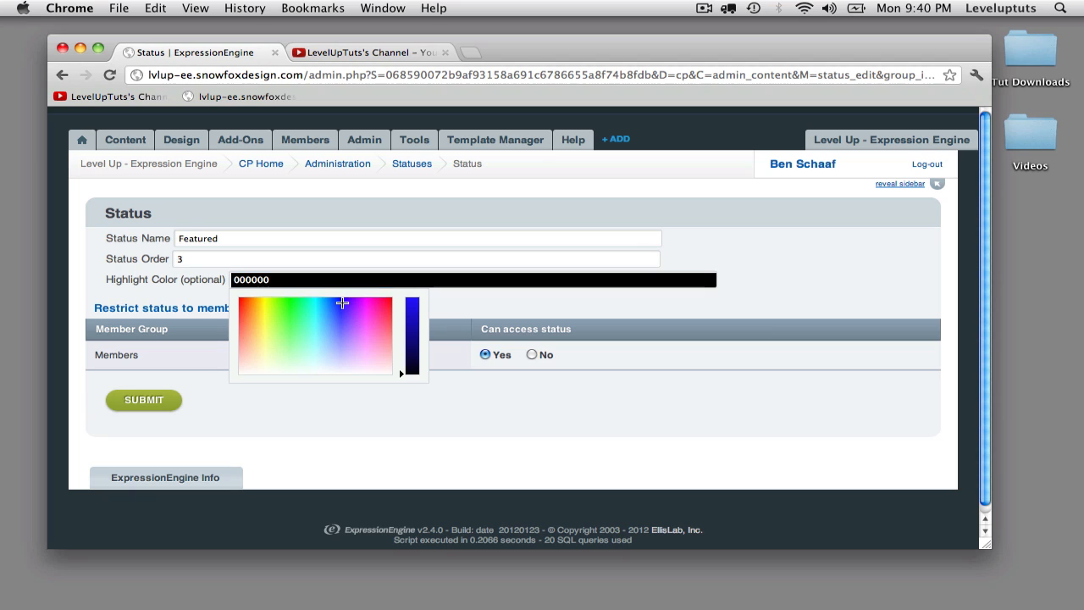
click(413, 345)
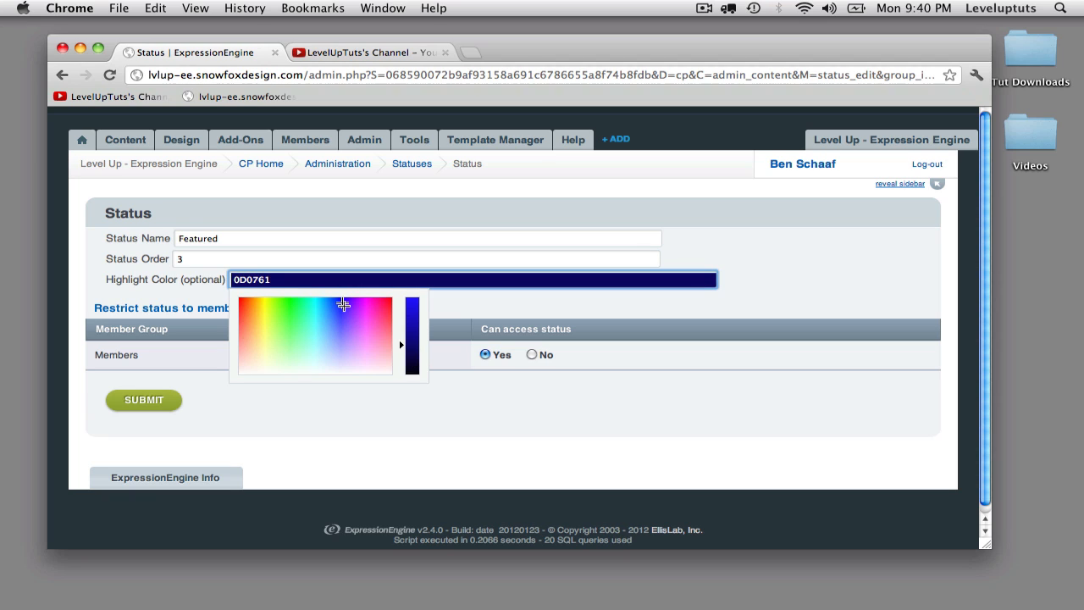
click(478, 302)
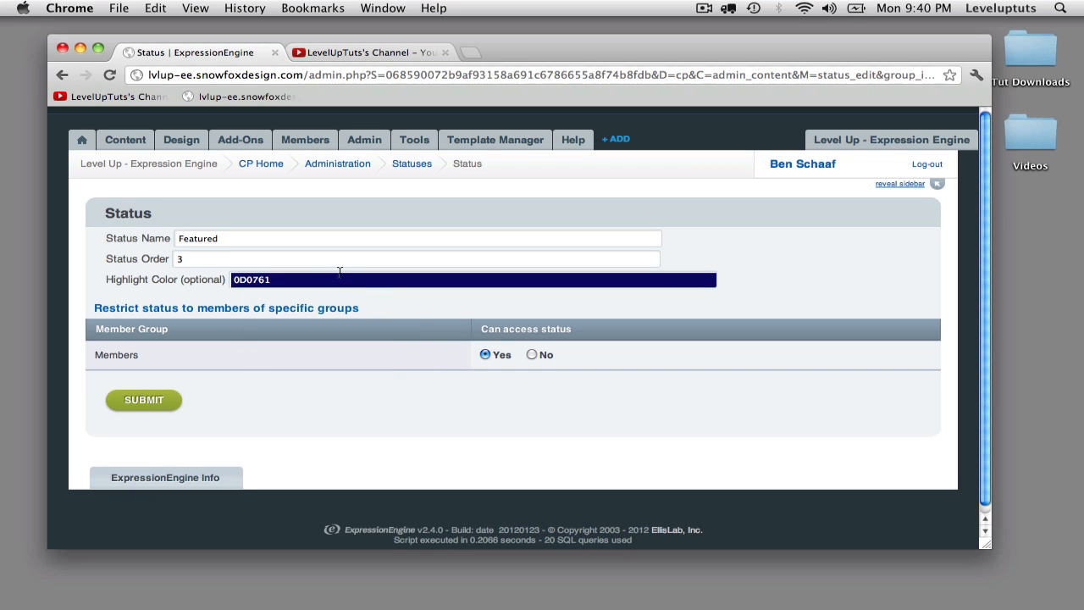
scroll(339, 271, down, 1)
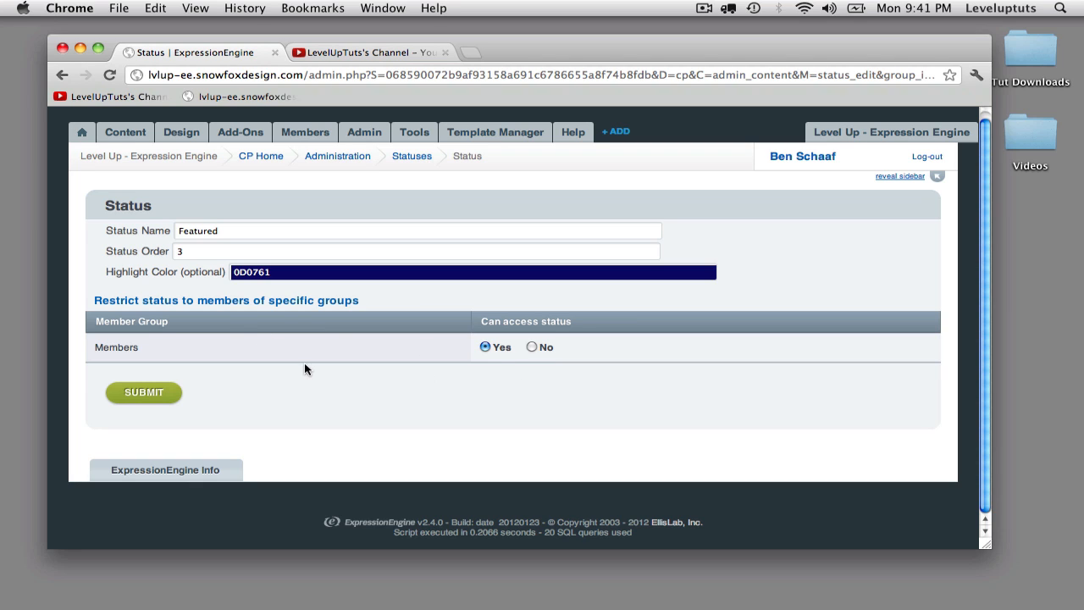
click(140, 395)
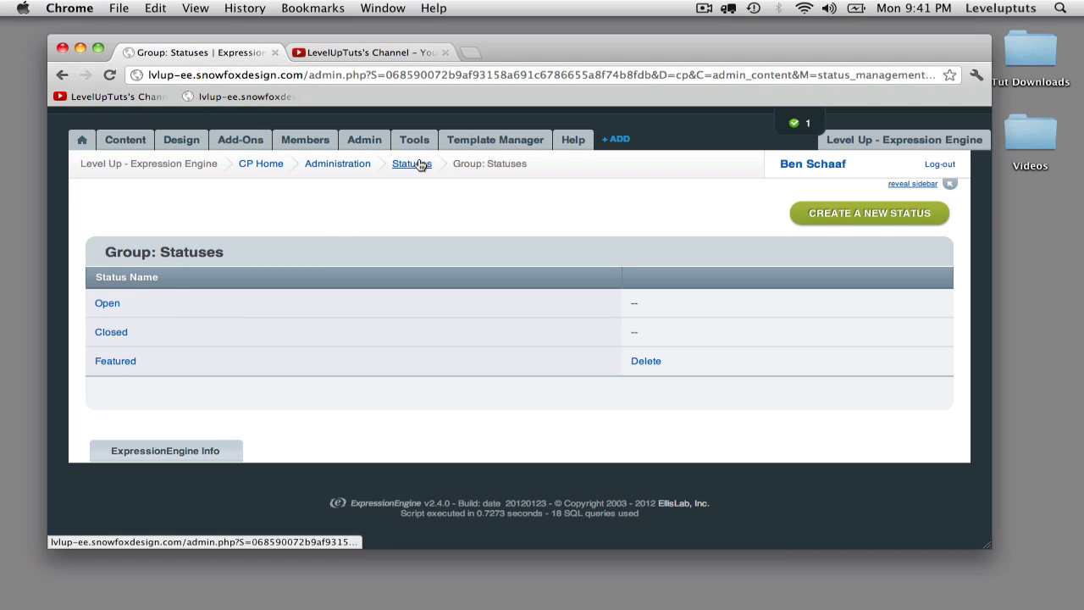
Step: Return to the list of status groups and create a new group named Drafts
mouse_move(373, 144)
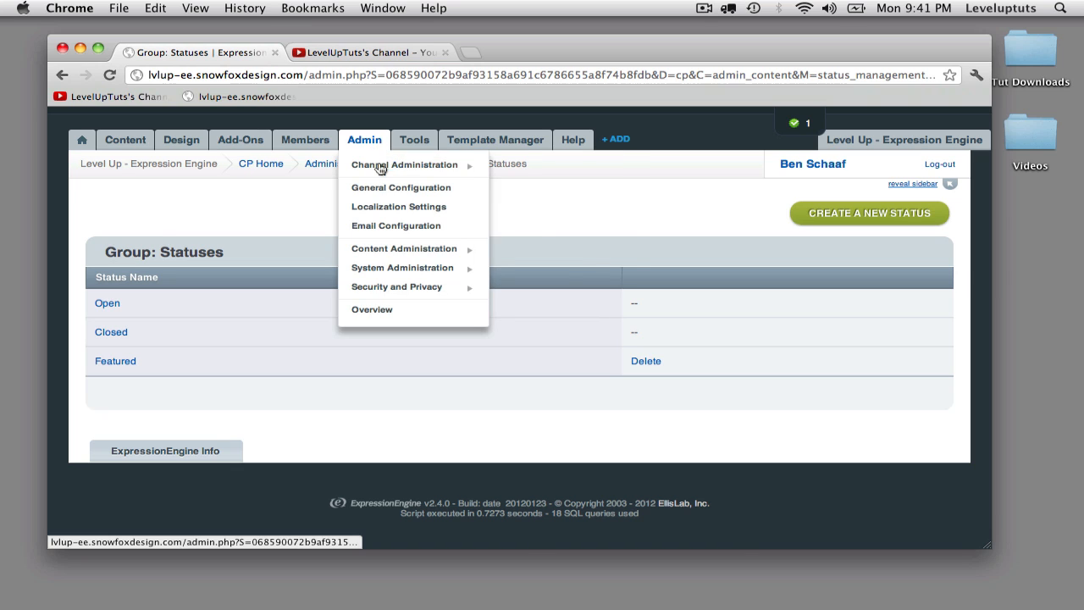
mouse_move(385, 166)
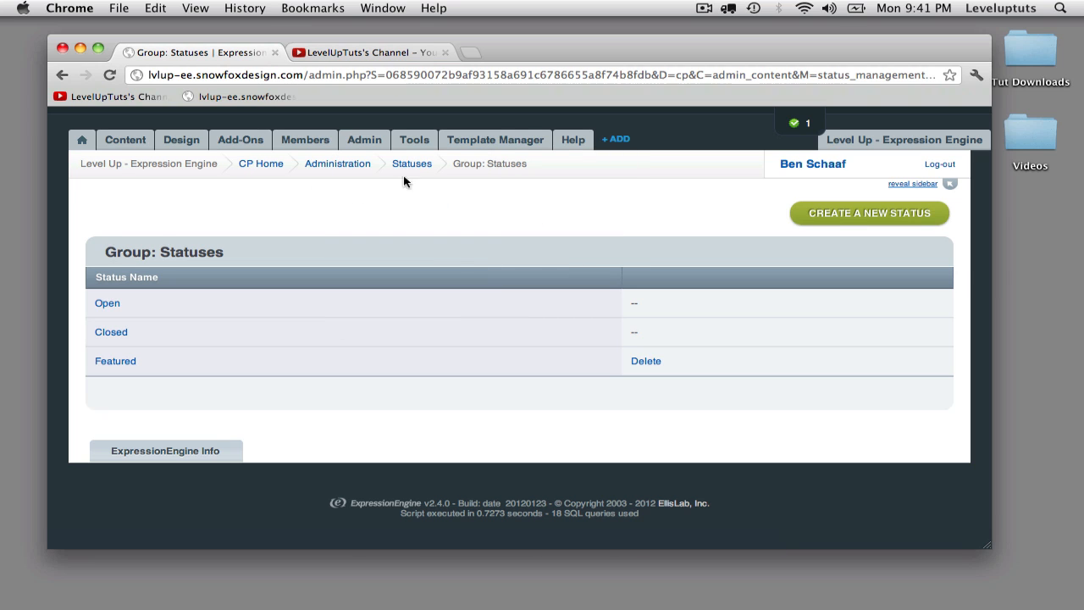
click(418, 167)
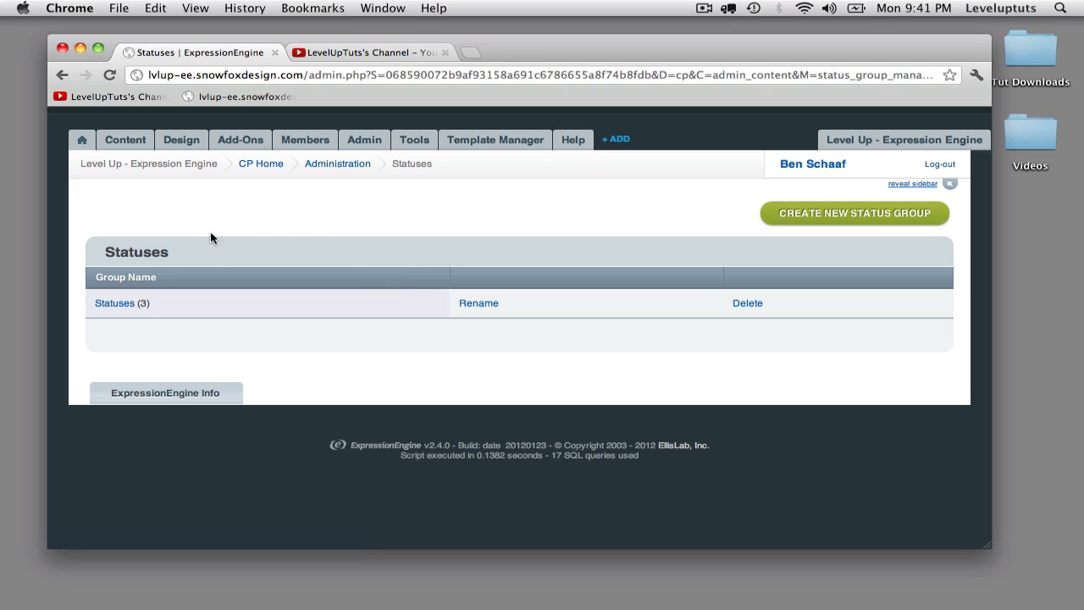
click(828, 217)
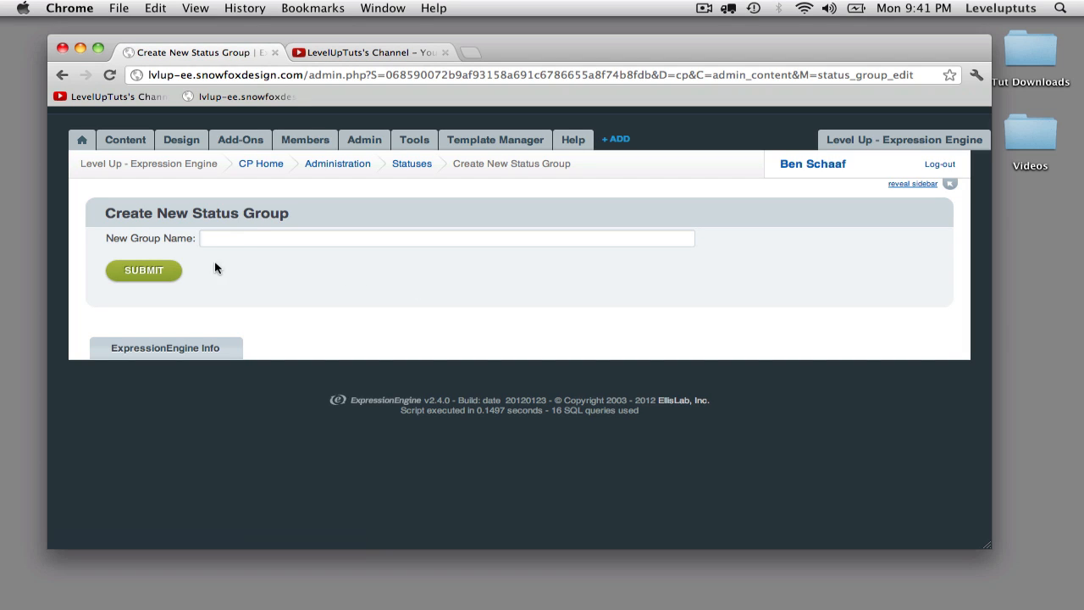
click(243, 244)
text(Drafts)
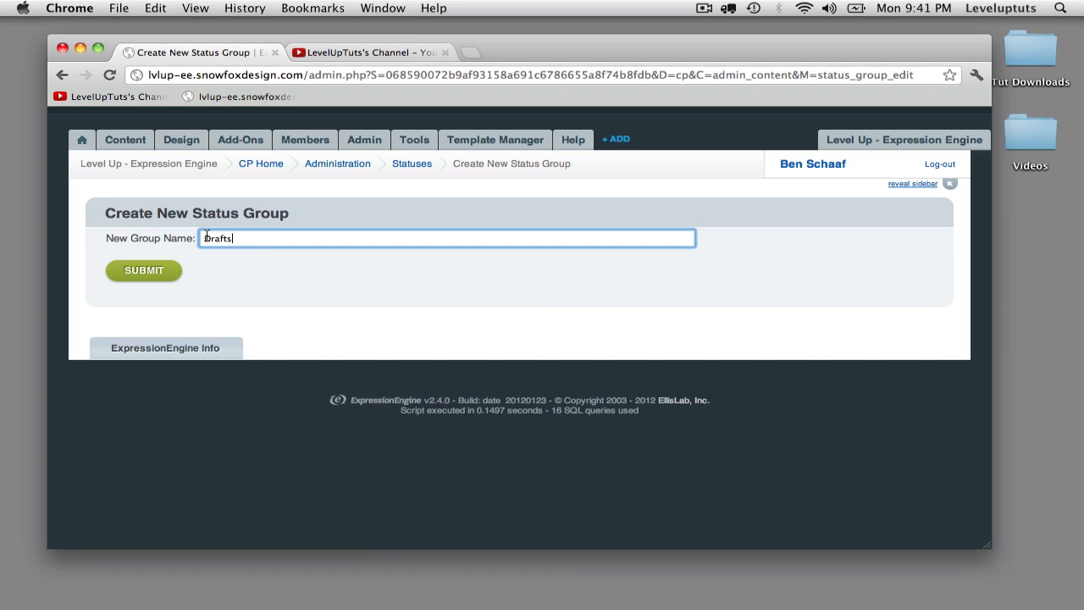
click(145, 270)
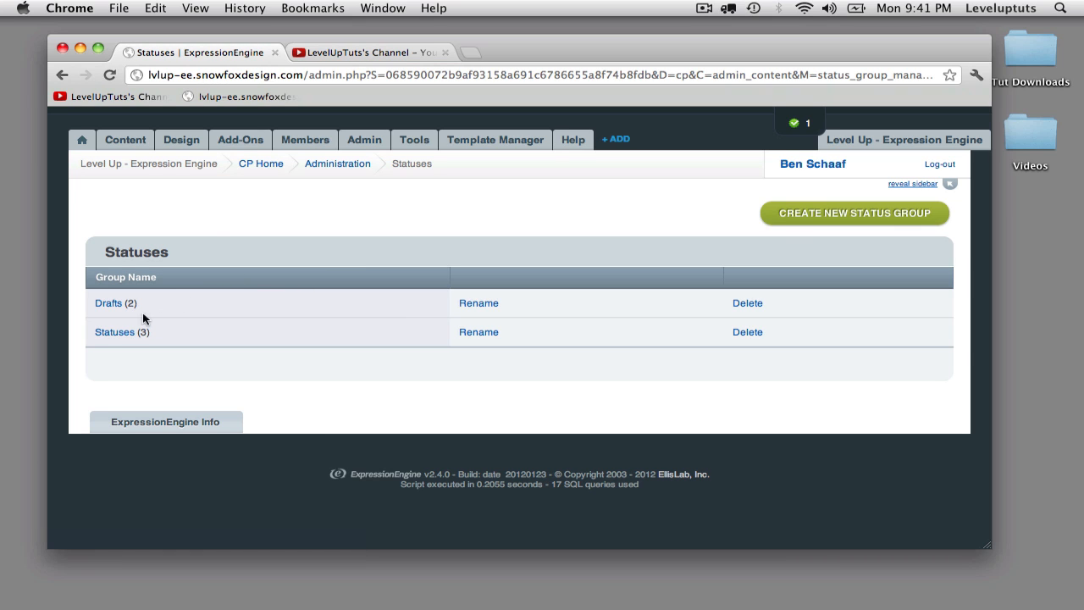
Step: Open the Drafts group and add a status named First Draft to it
click(104, 305)
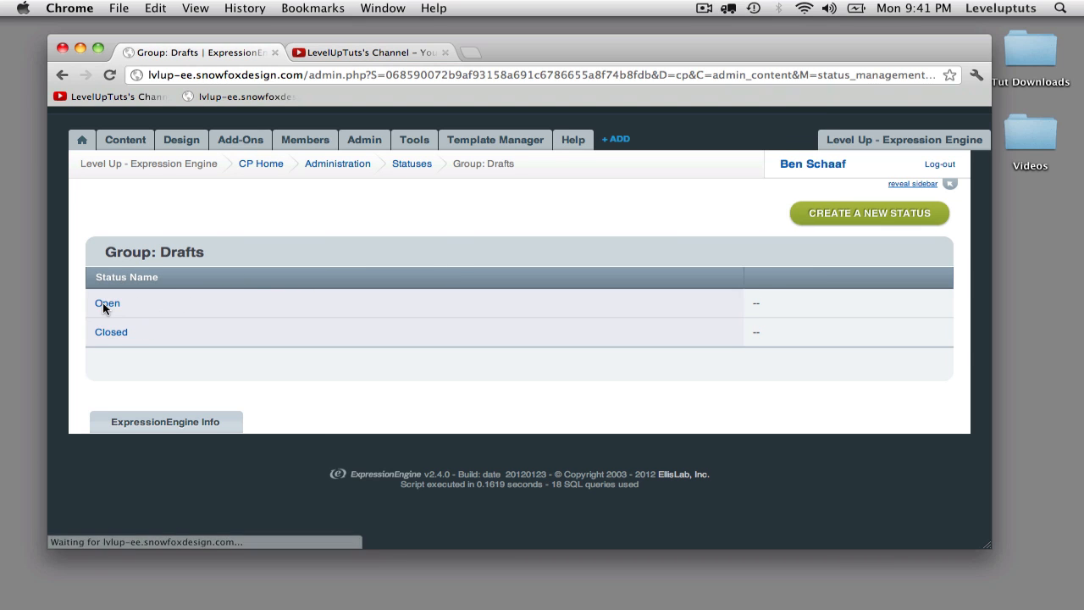
click(831, 216)
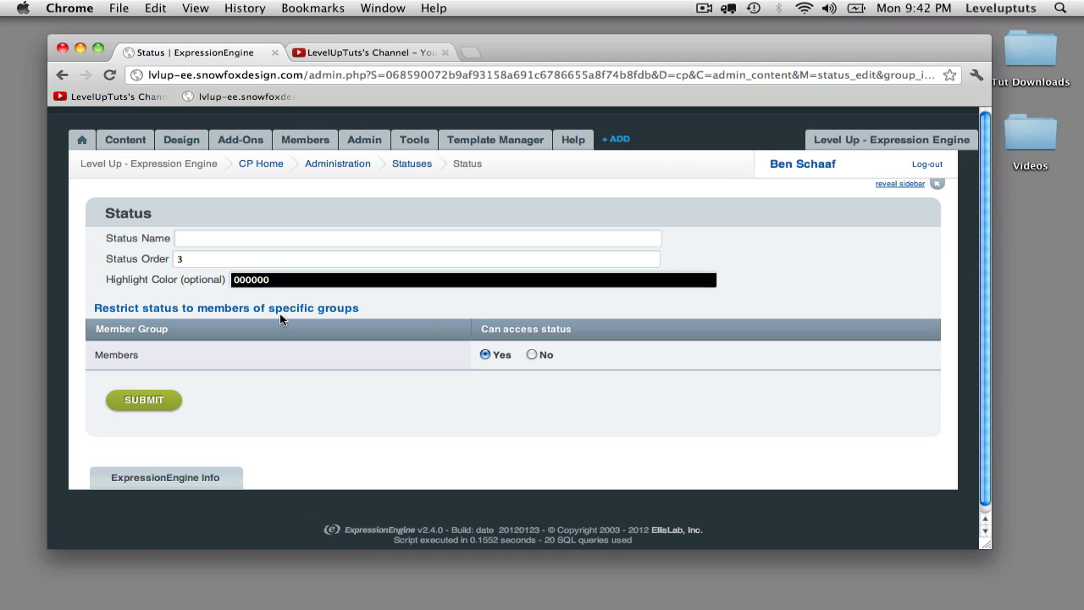
click(207, 237)
text(Firs)
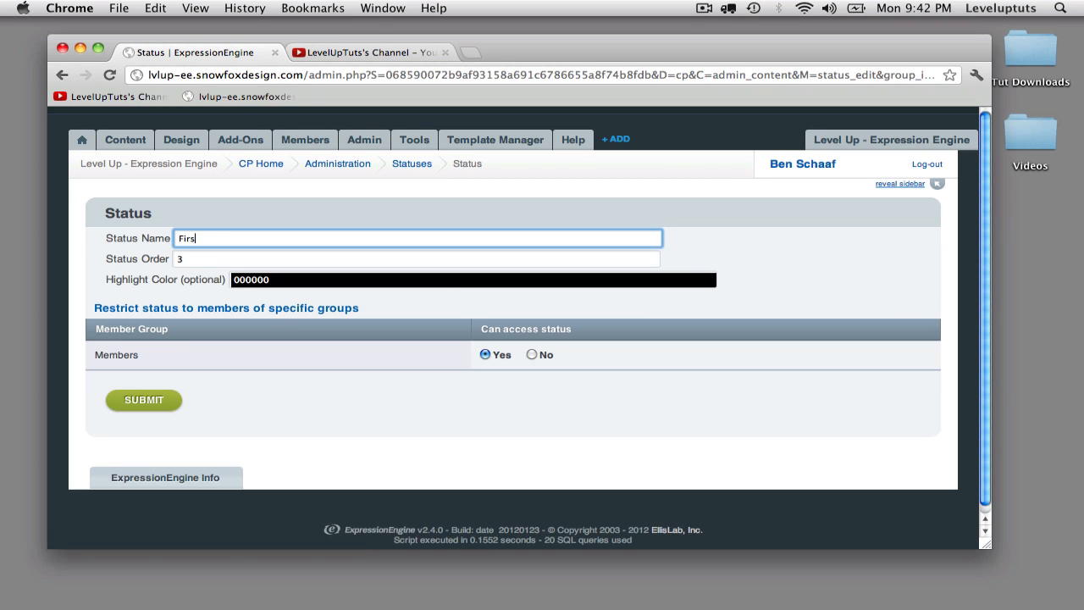
text(t Draft)
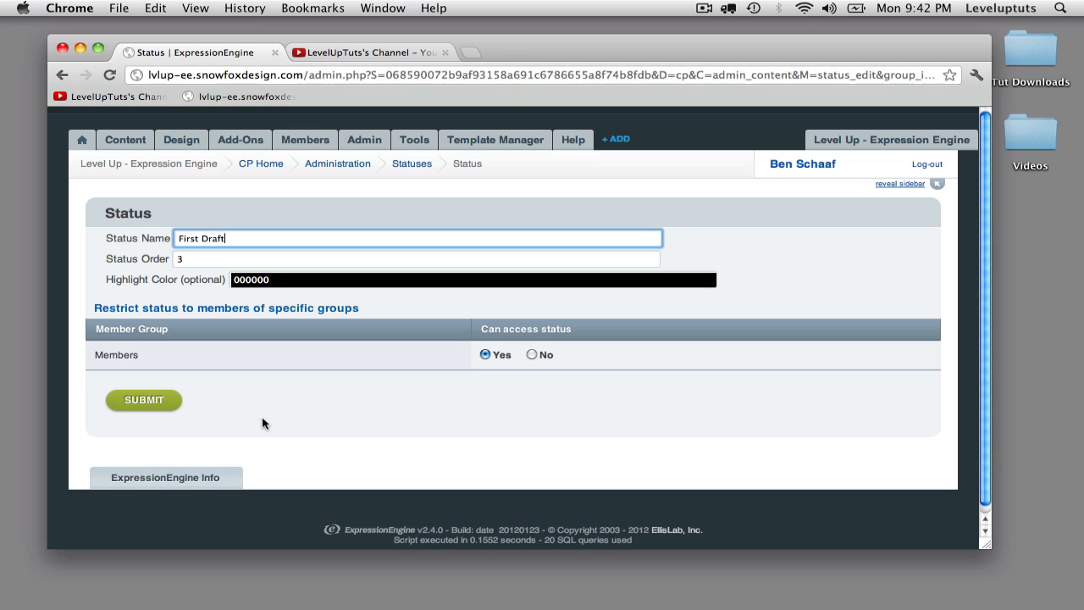
click(148, 401)
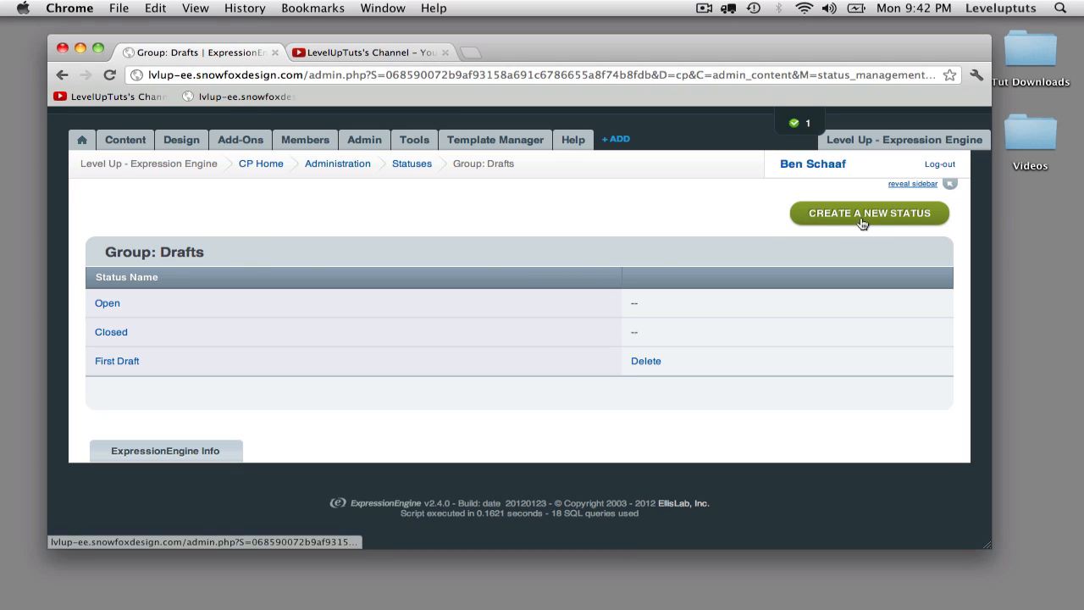
Step: Add another status named Second Draft to the Drafts group
click(819, 226)
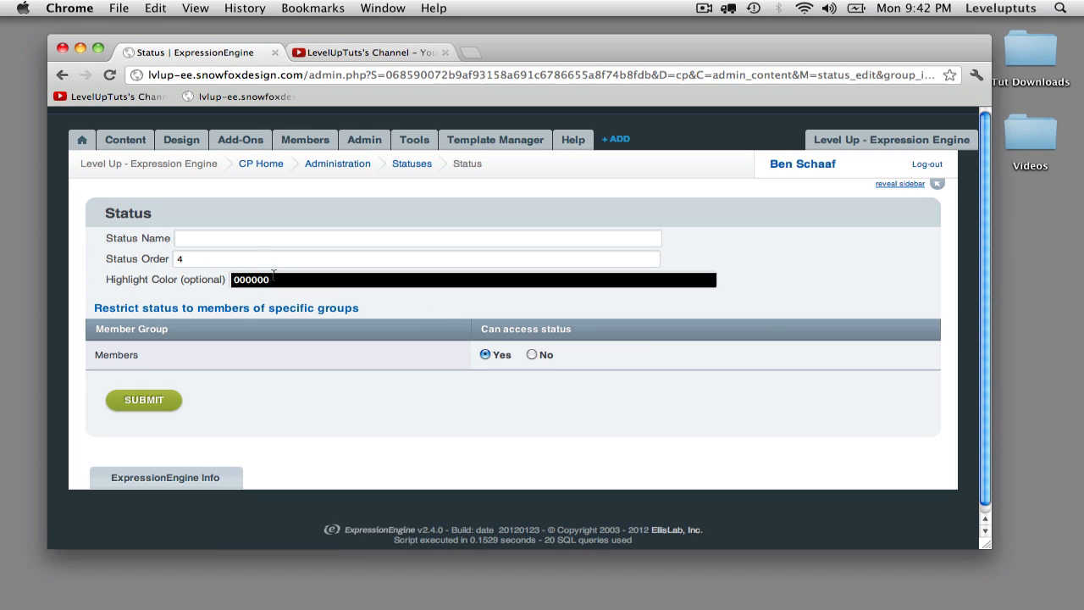
click(241, 237)
text(Seco)
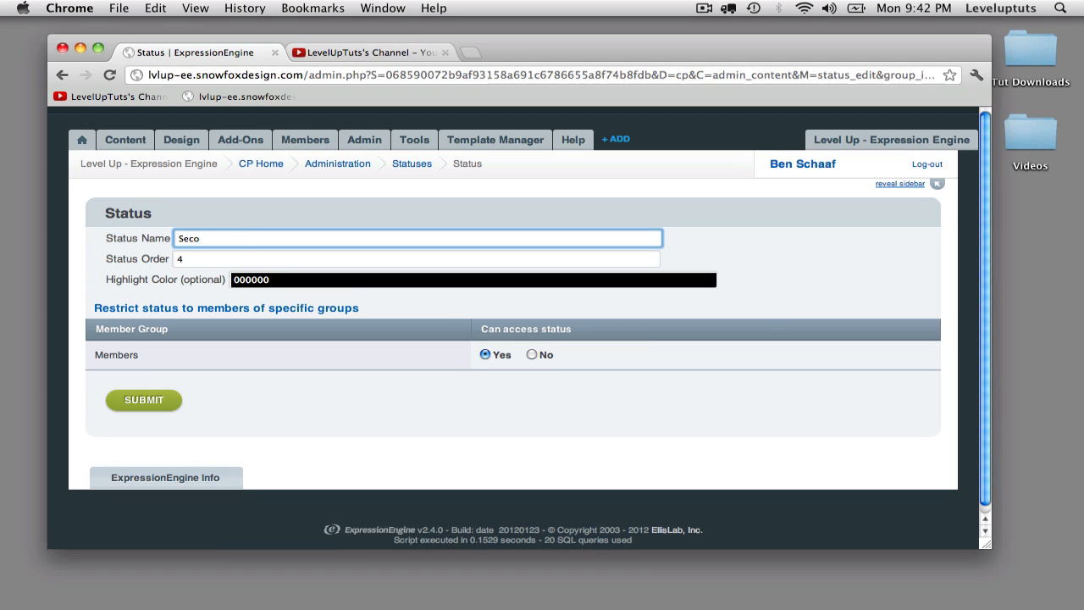
text(nd Draft)
click(161, 401)
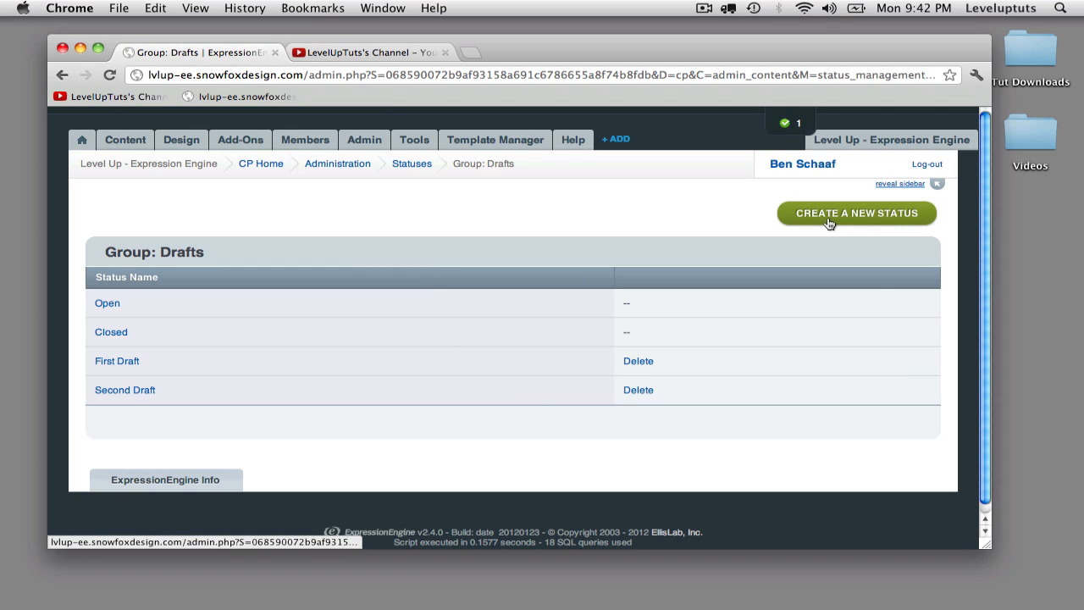
Step: Add a status named In Review to the Drafts group
click(829, 222)
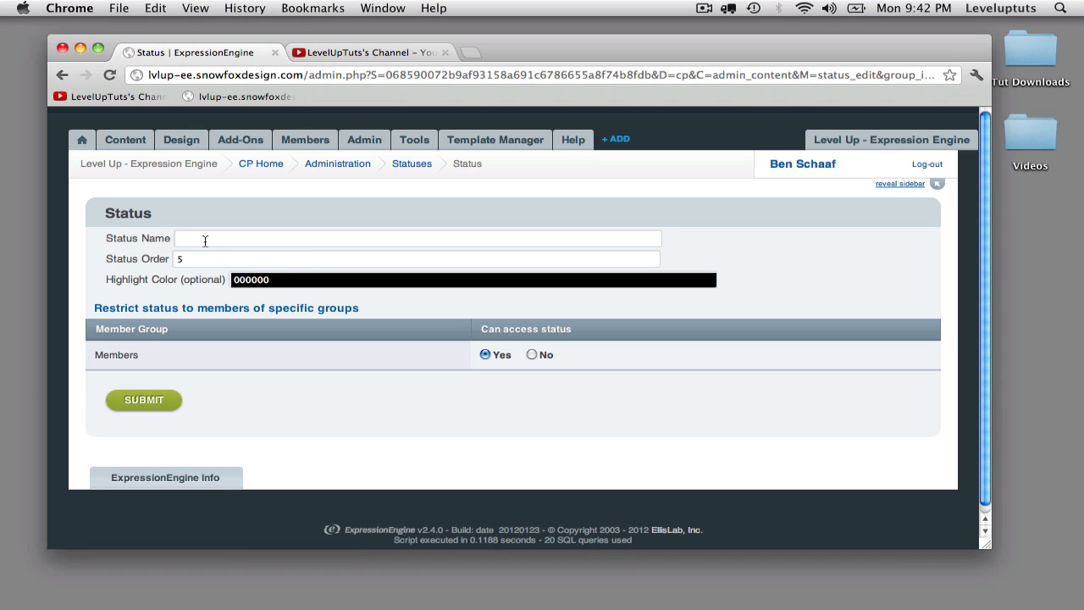
click(205, 241)
text(In Review)
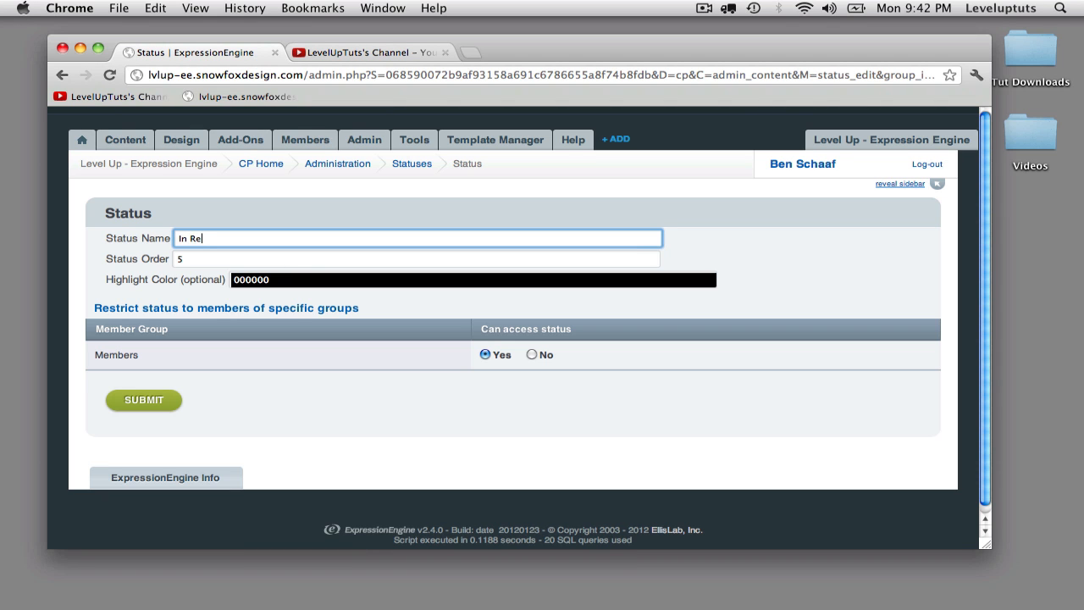
click(151, 401)
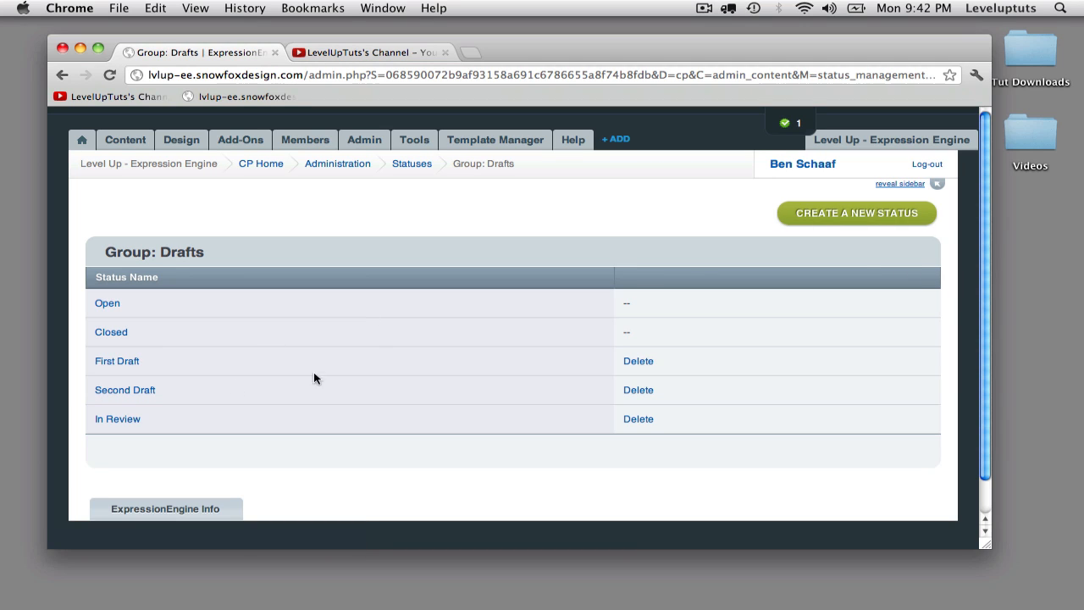
Step: Add a status named Final to the Drafts group and review the group's status list
click(860, 212)
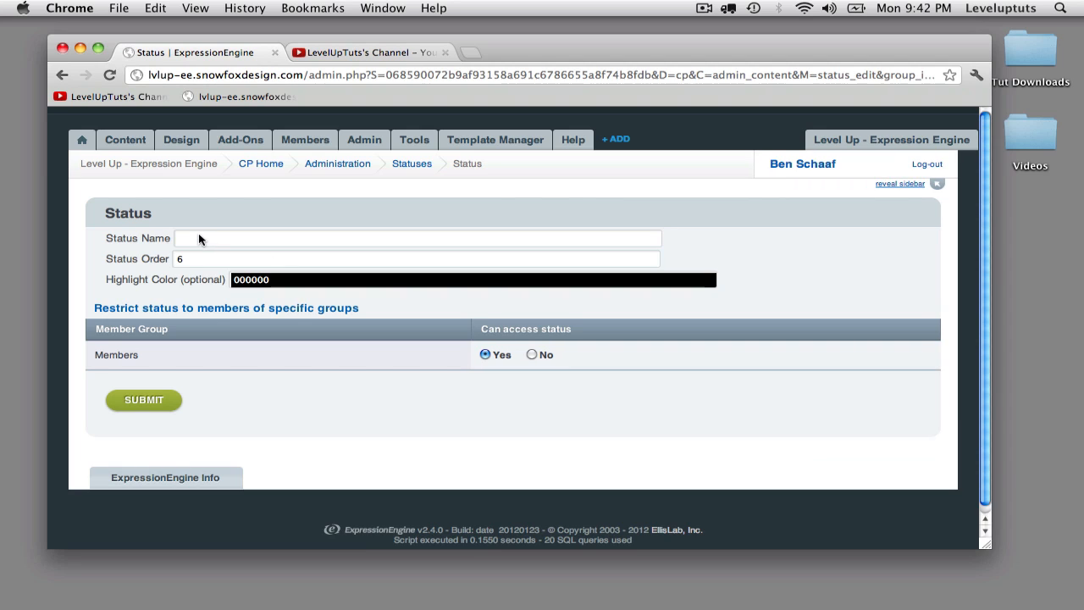
click(200, 238)
text(Final)
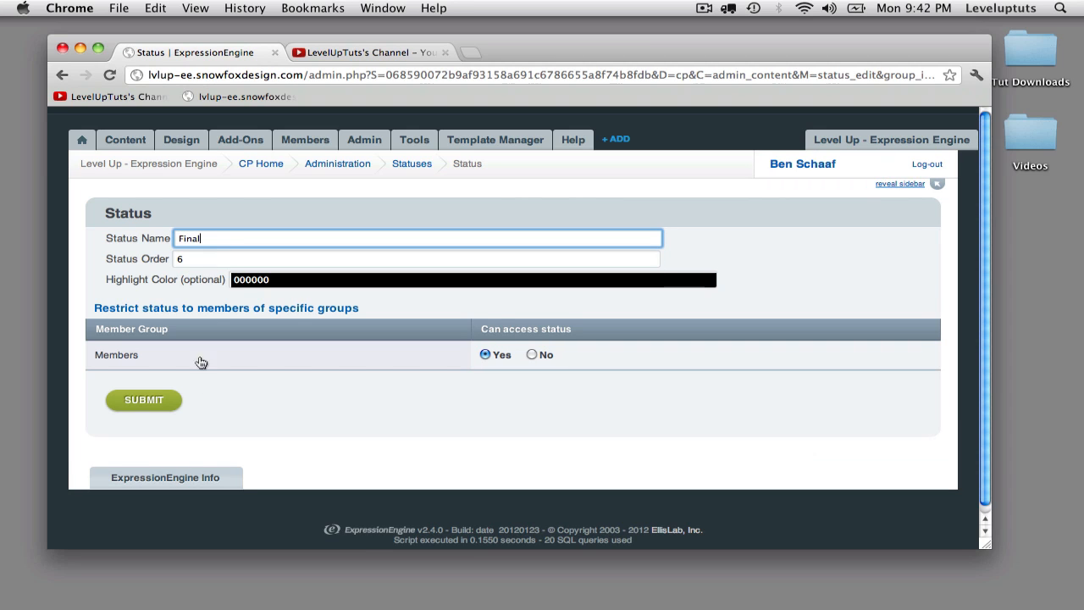
click(174, 403)
scroll(514, 357, down, 1)
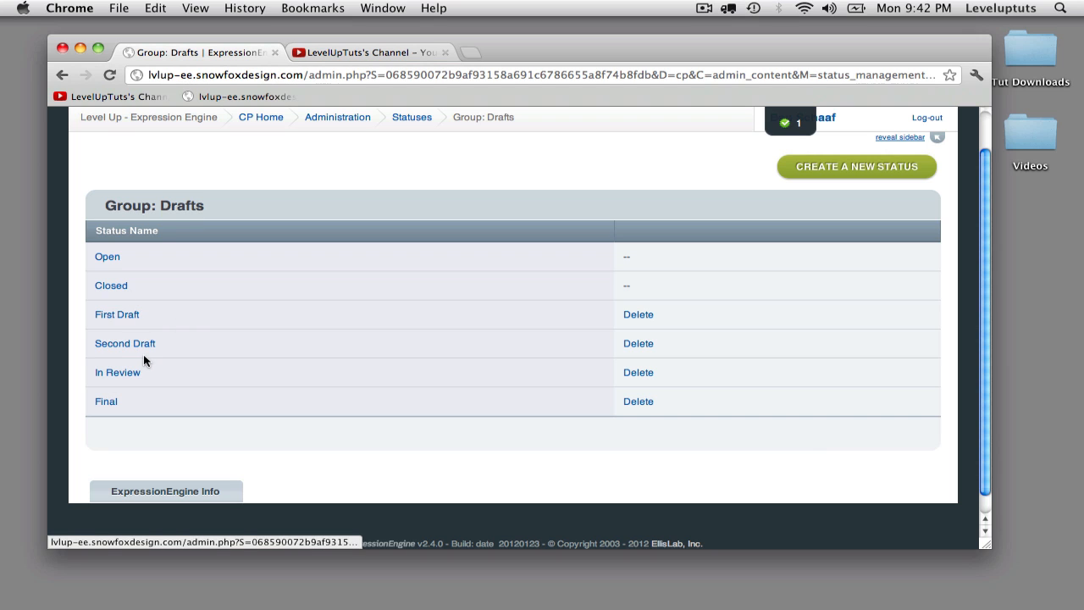
scroll(143, 359, up, 1)
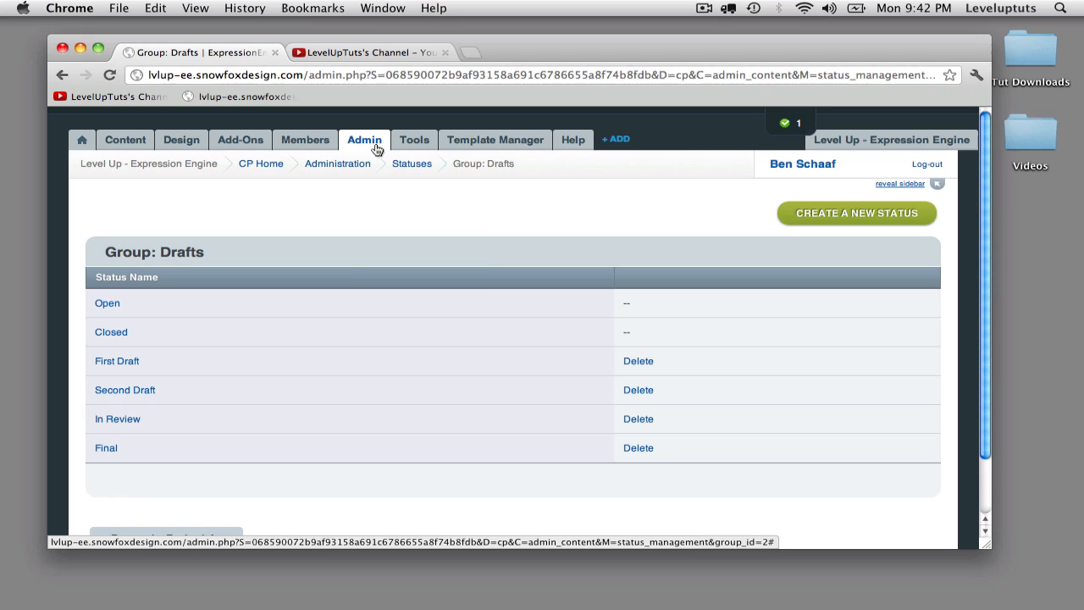
Step: Go to the channel category administration and create a new category group named Staff with its assignment exclusion set to None
mouse_move(377, 149)
mouse_move(398, 168)
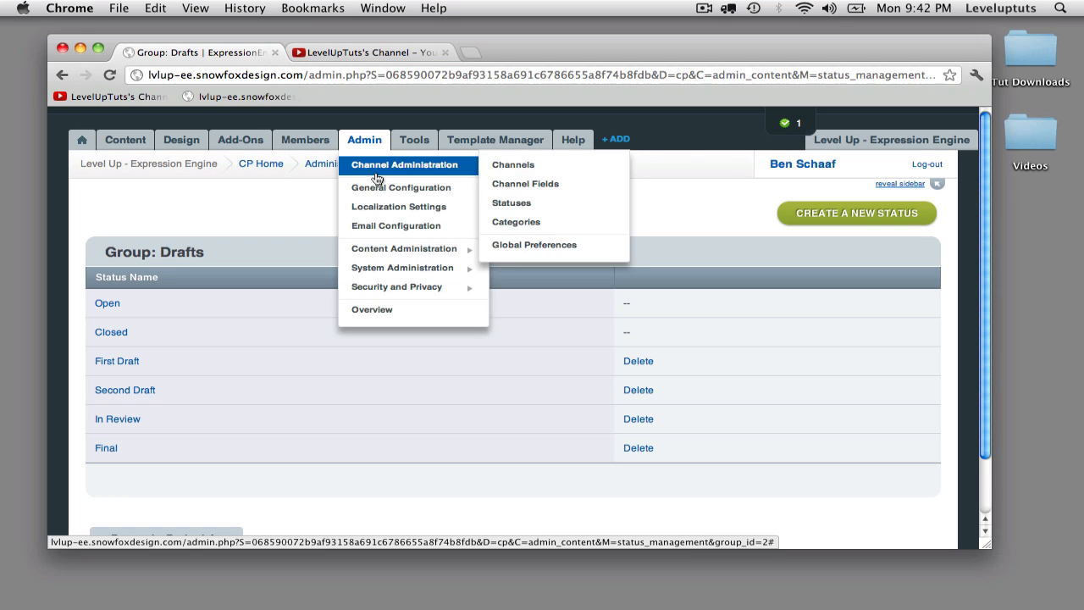
click(531, 225)
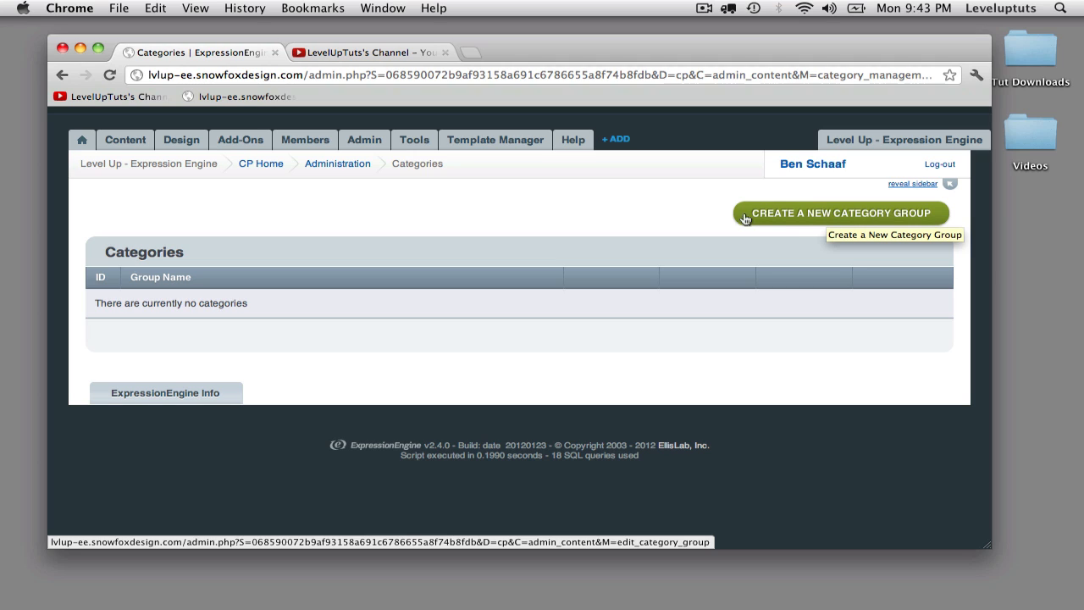
click(827, 217)
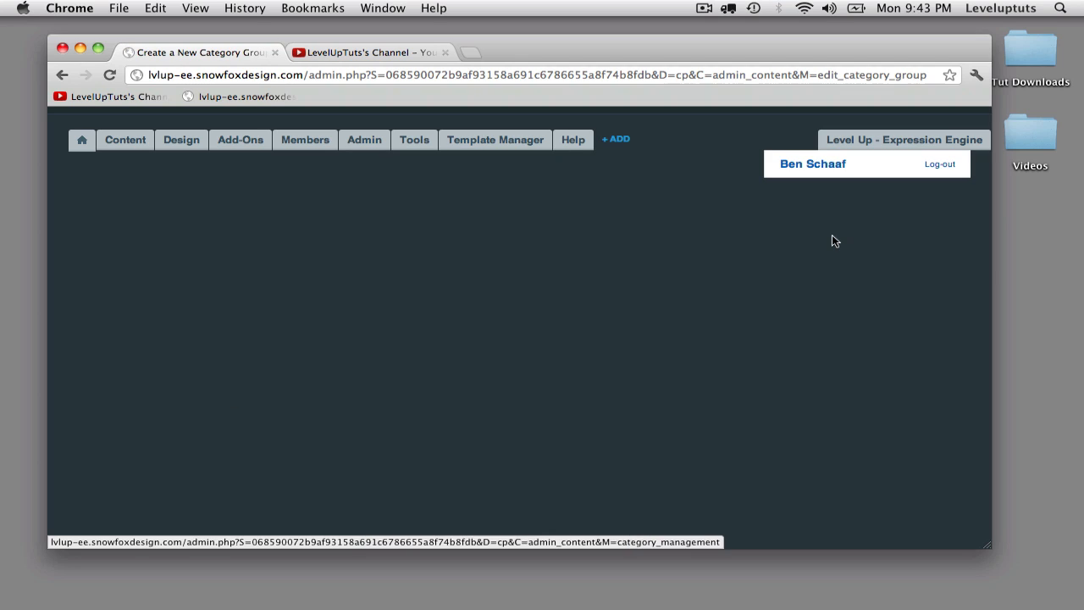
scroll(693, 261, down, 2)
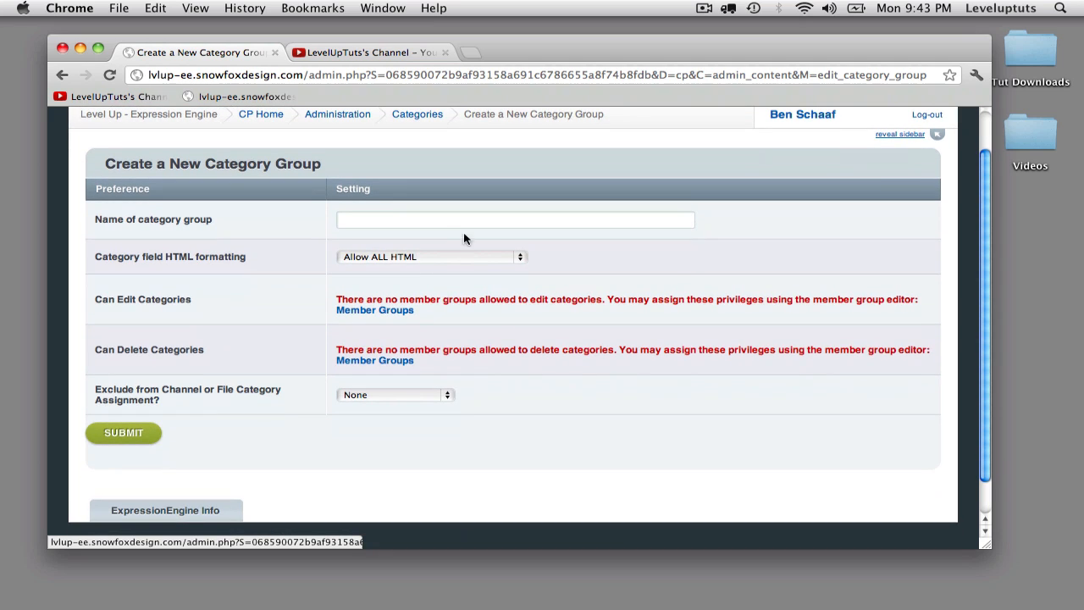
click(437, 223)
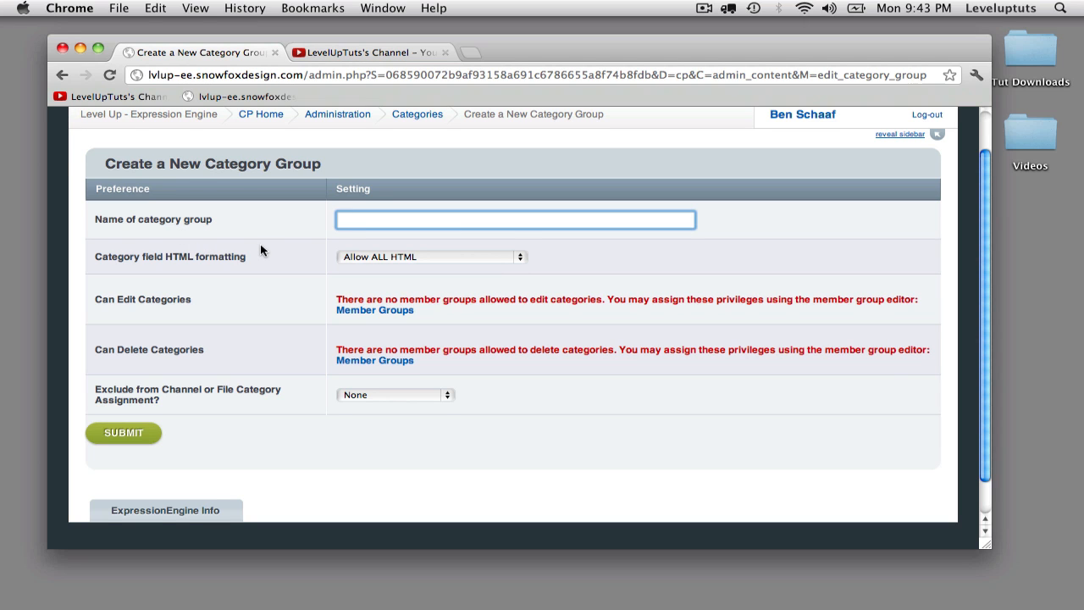
scroll(261, 249, up, 2)
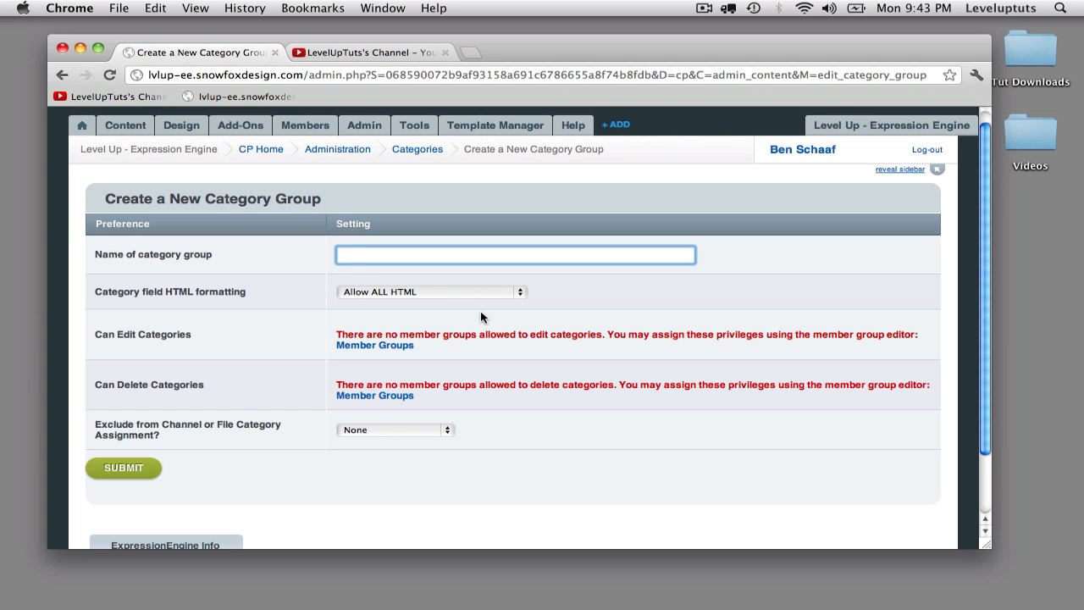
text(Staff)
scroll(386, 388, down, 1)
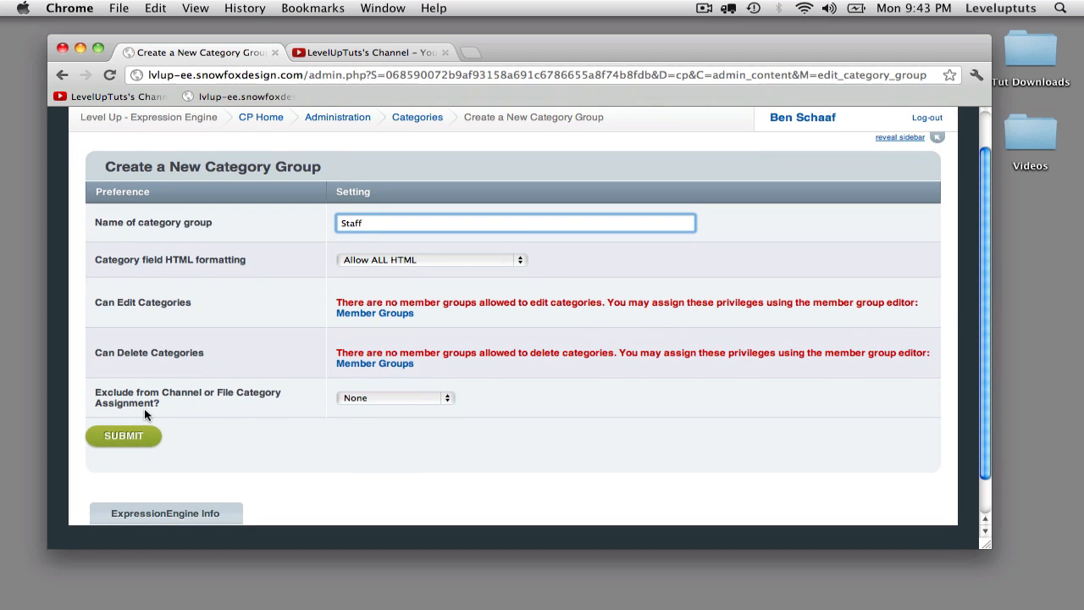
click(396, 399)
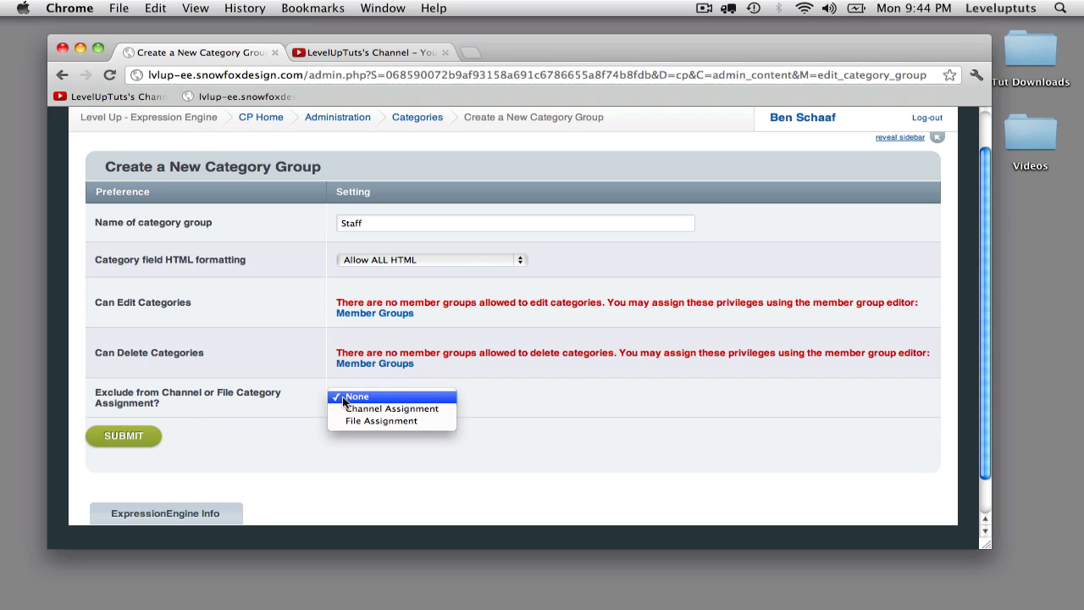
click(232, 407)
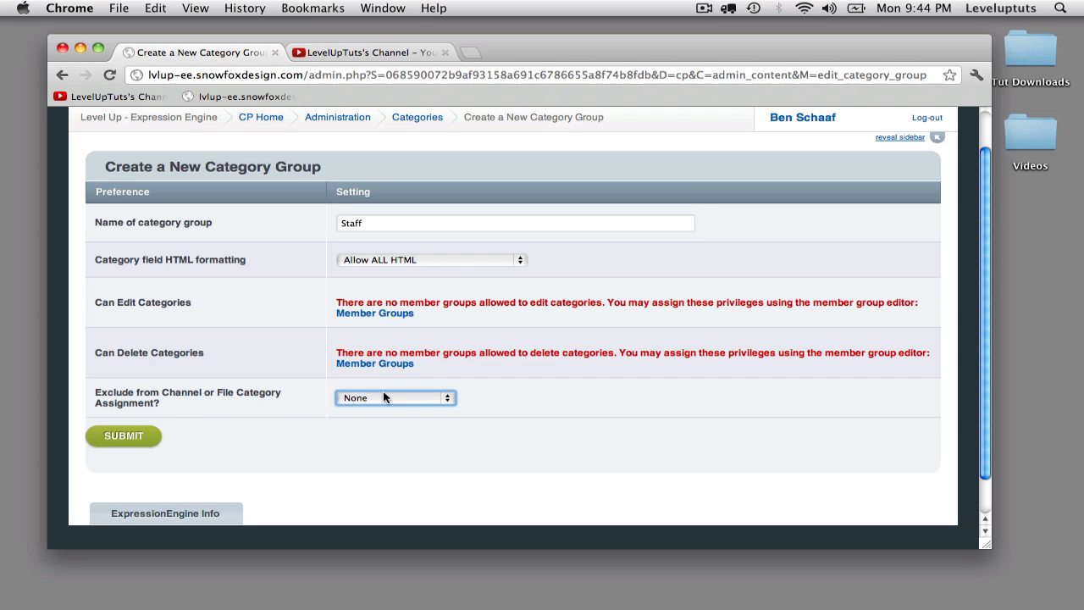
click(157, 438)
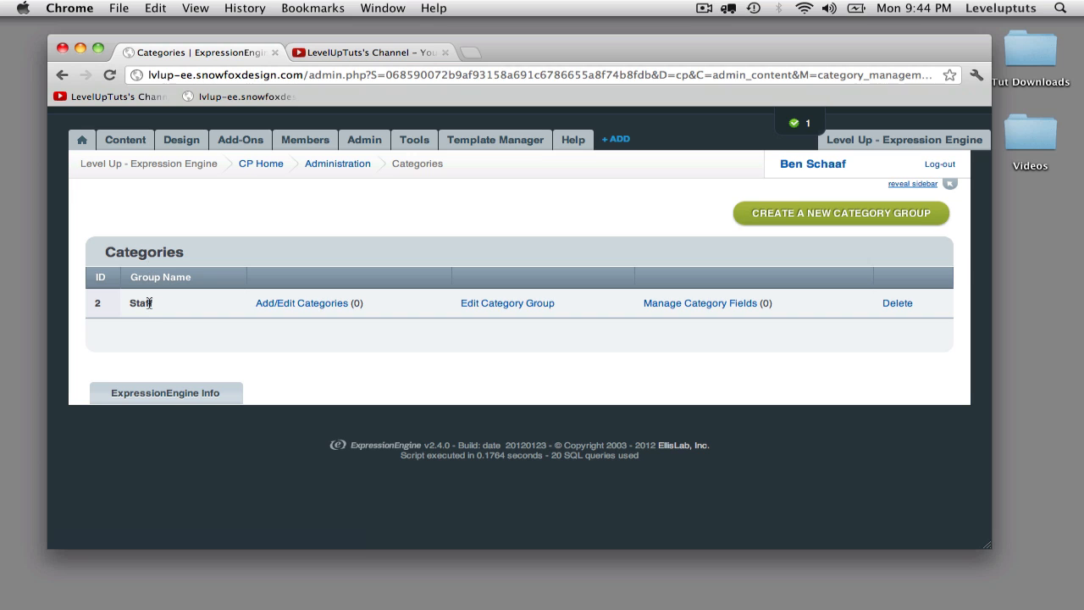
Step: Create another category group named News
click(780, 213)
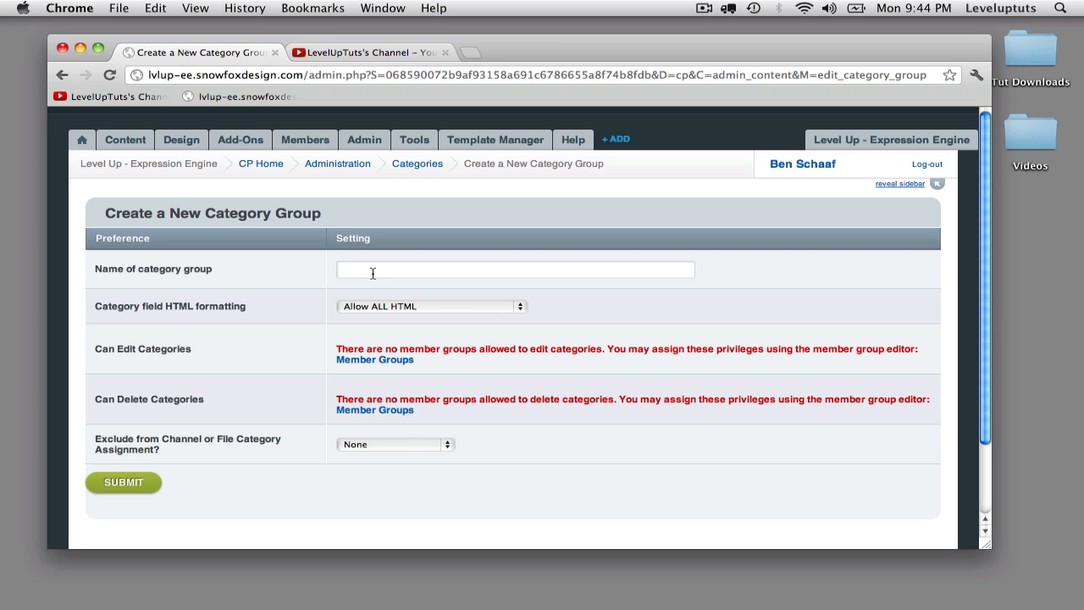
click(373, 273)
text(News)
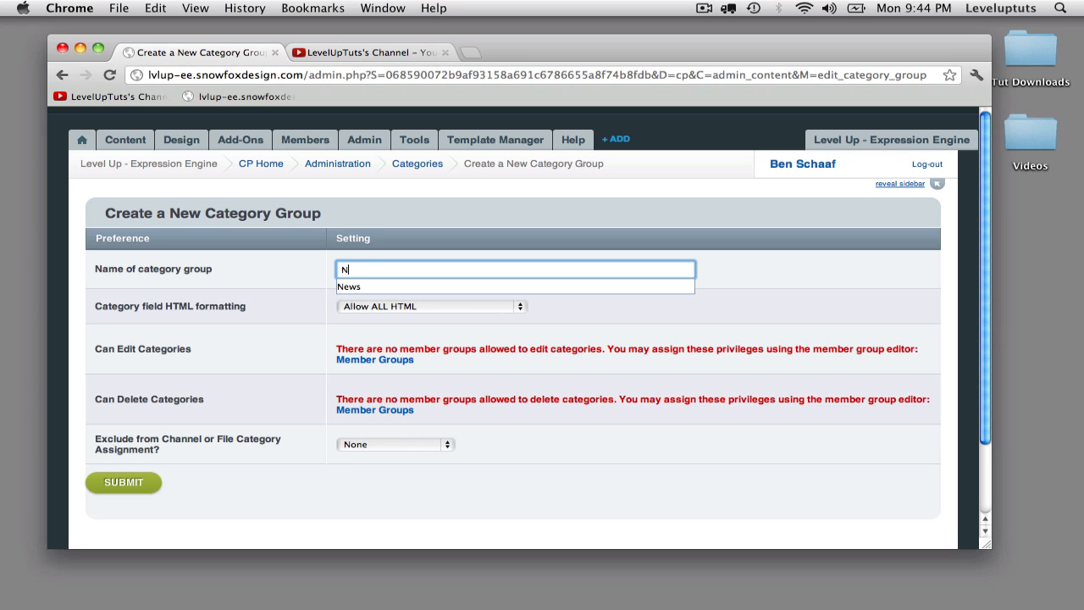
click(245, 295)
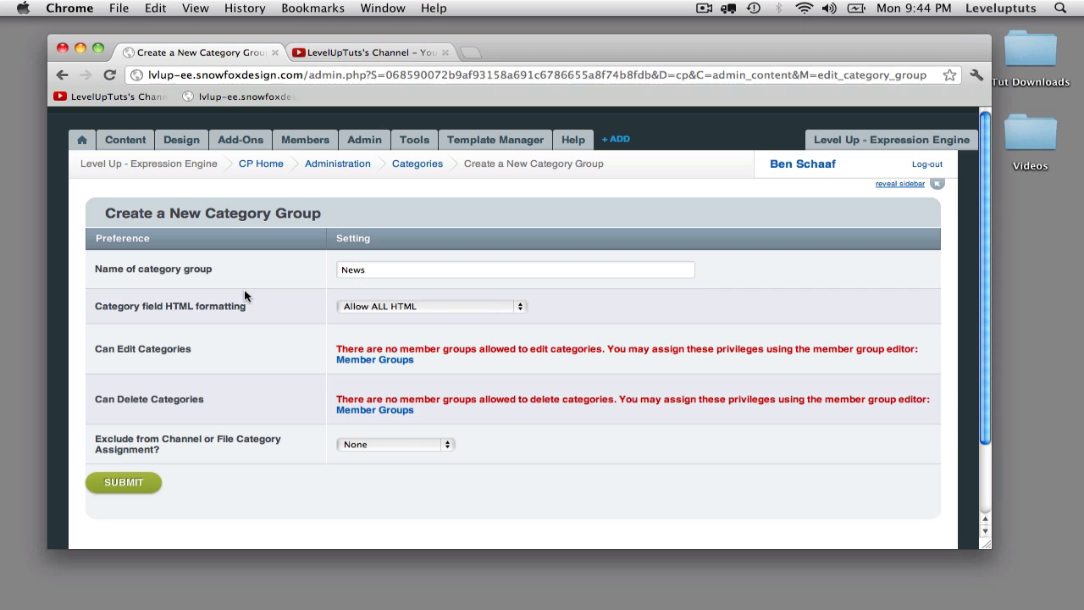
click(134, 495)
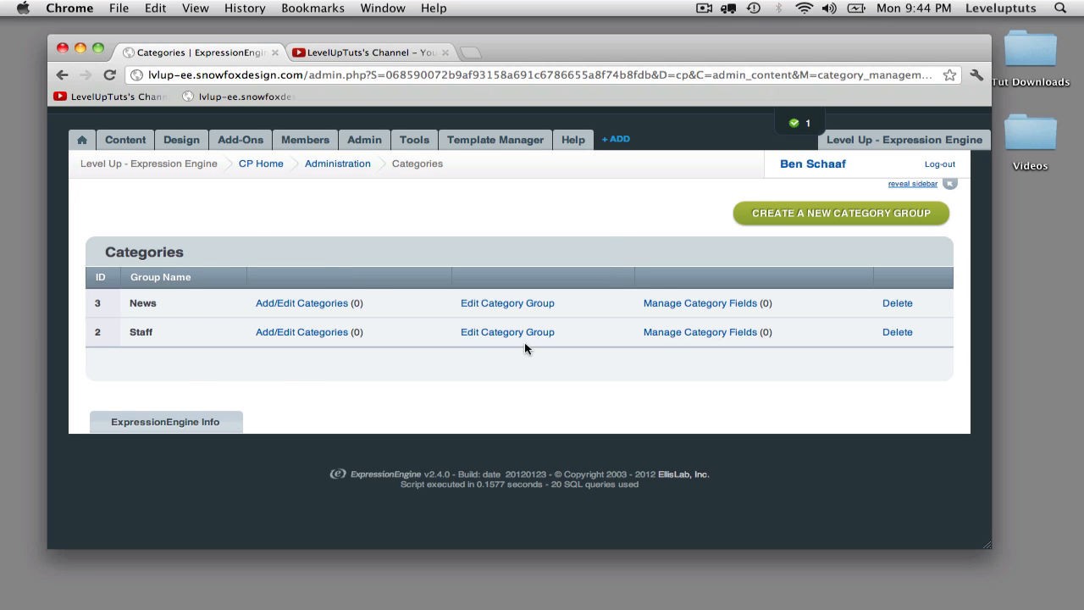
Step: Add a category named Full Time with no parent to the Staff category group
click(325, 332)
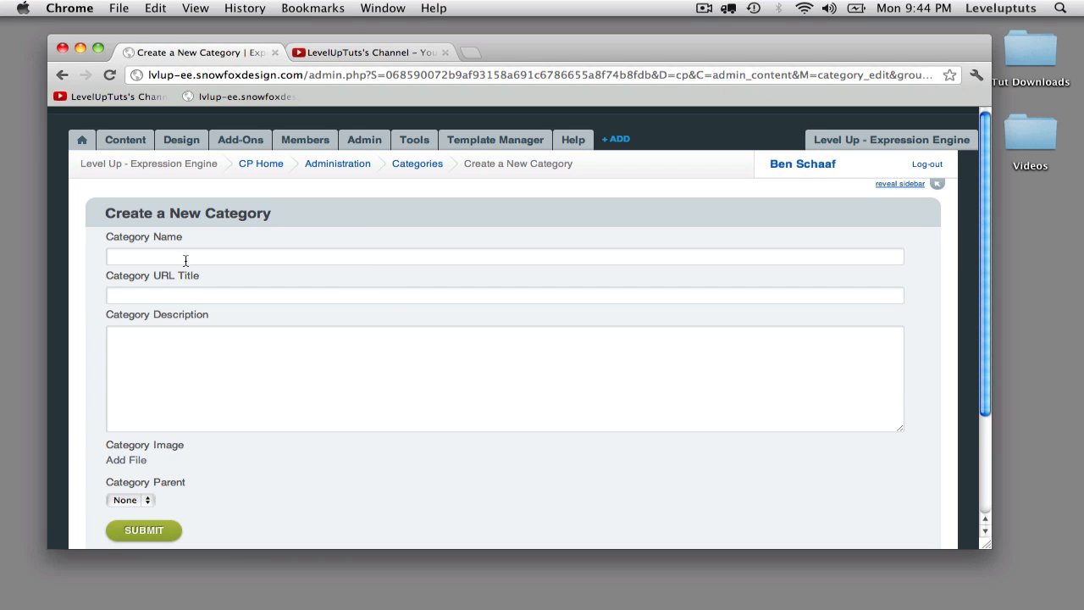
click(184, 259)
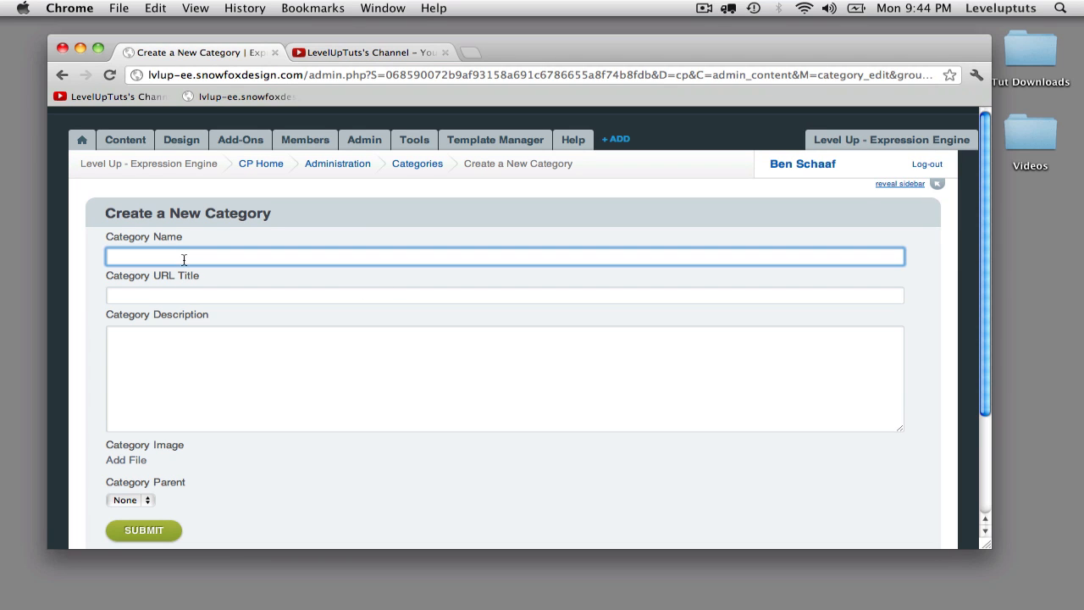
text(Full Time)
scroll(311, 349, down, 3)
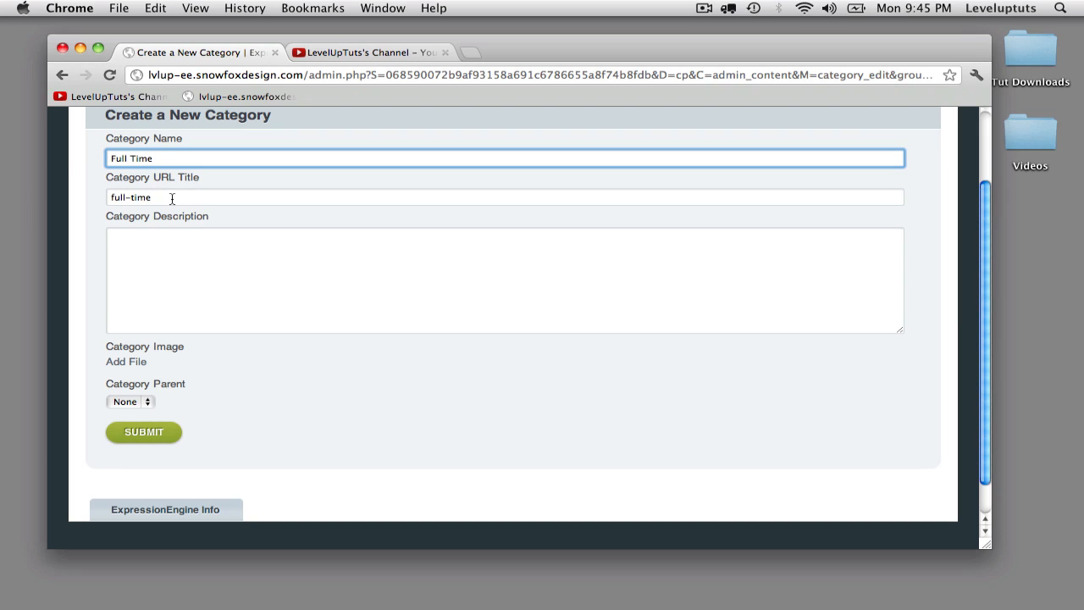
scroll(172, 198, down, 1)
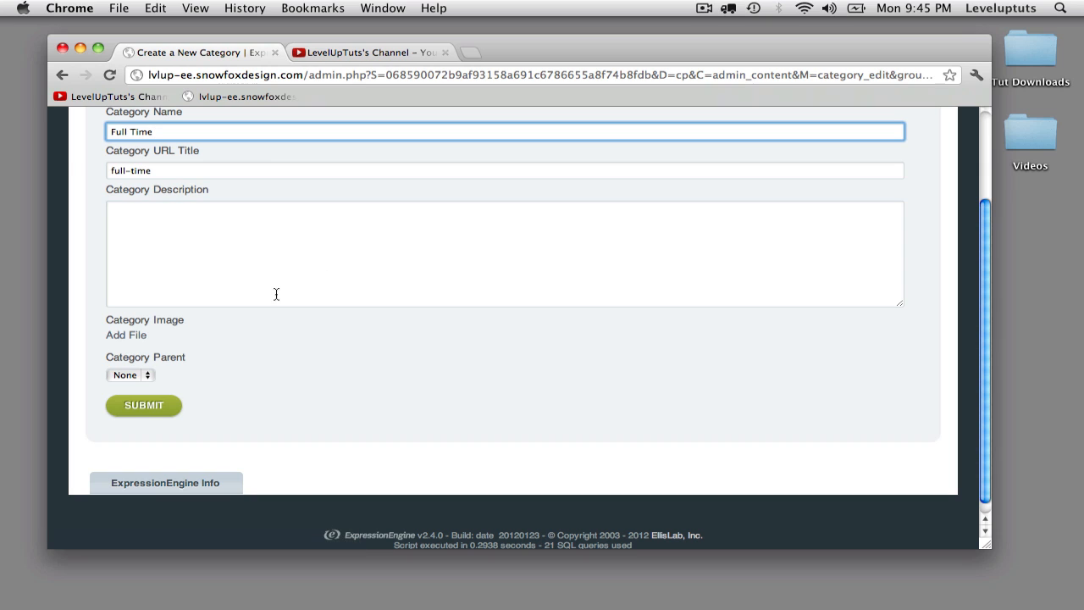
click(142, 375)
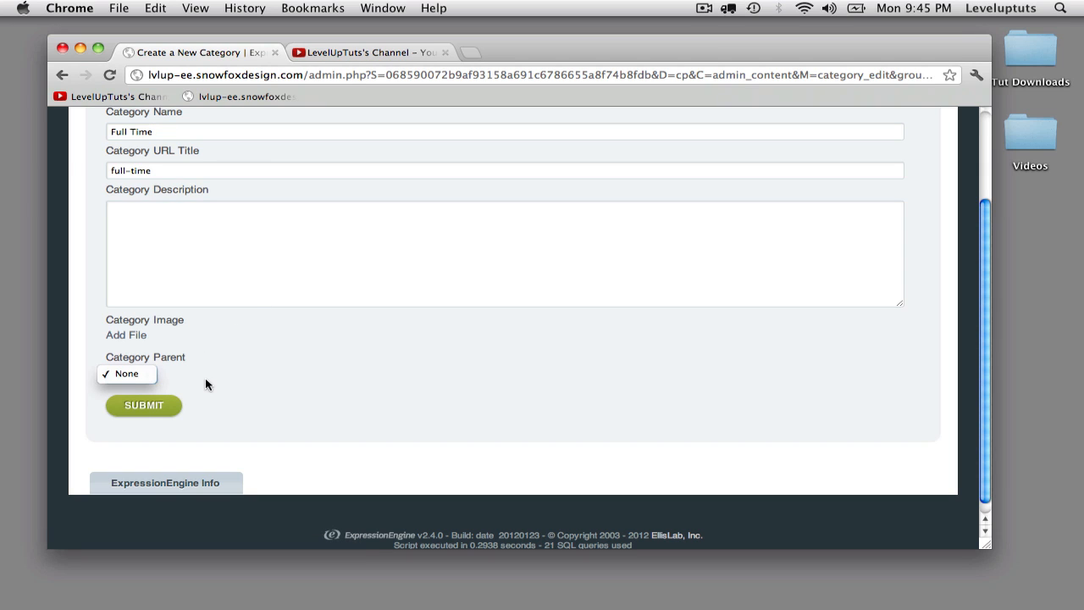
click(205, 378)
click(167, 403)
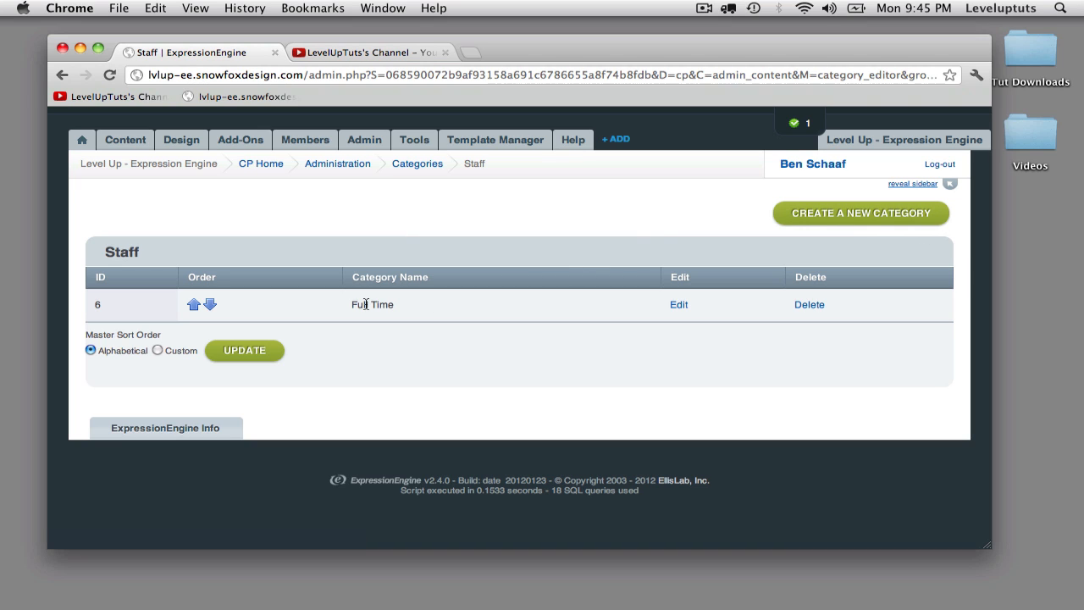
Step: Add a second category named Part Time to the Staff group
click(839, 211)
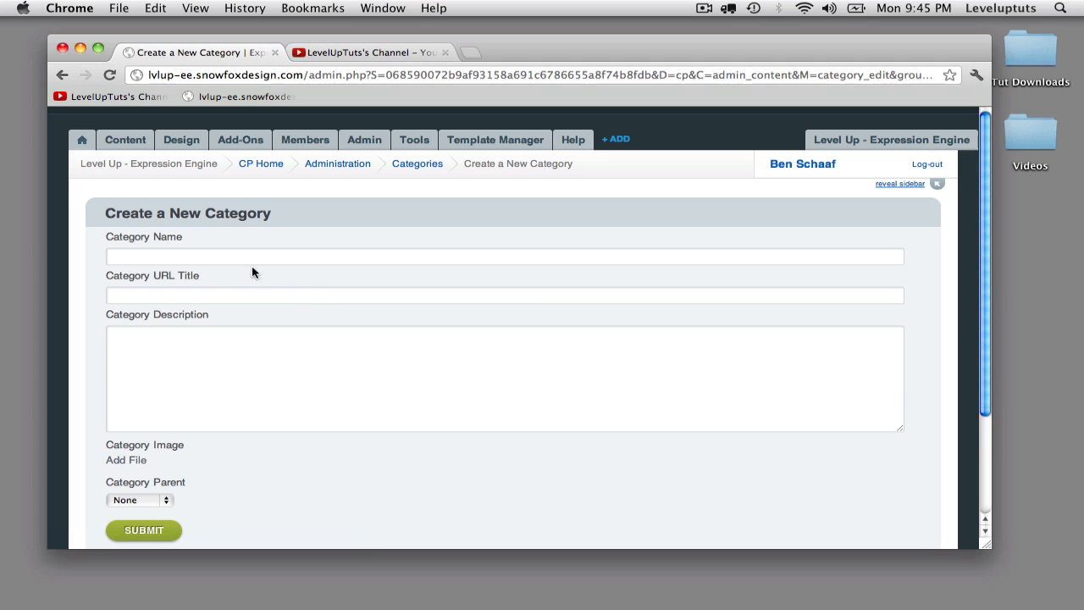
click(227, 258)
text(part )
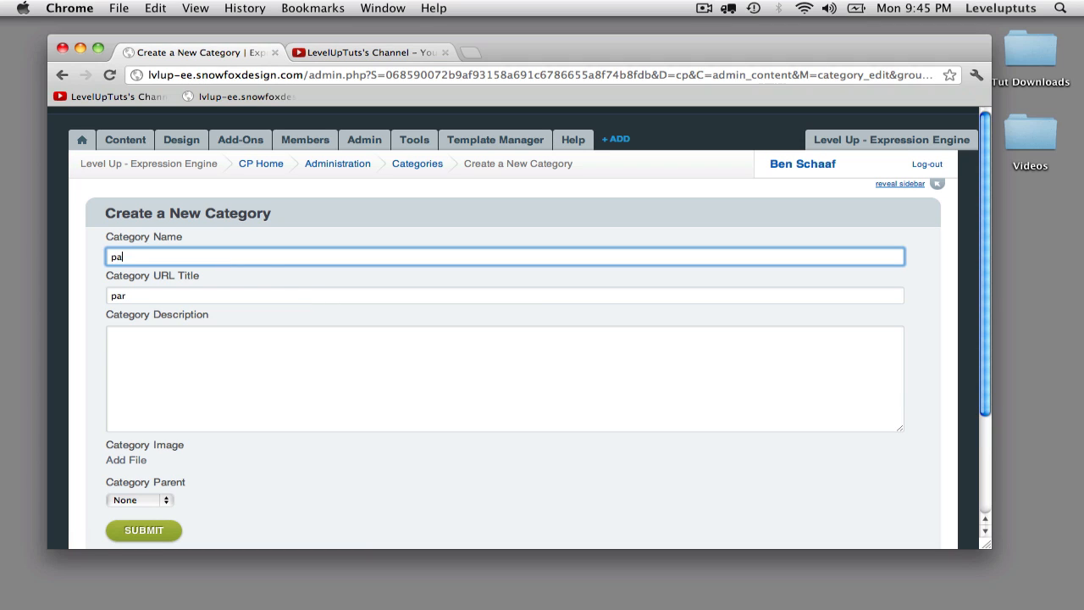
text(art Time)
click(146, 530)
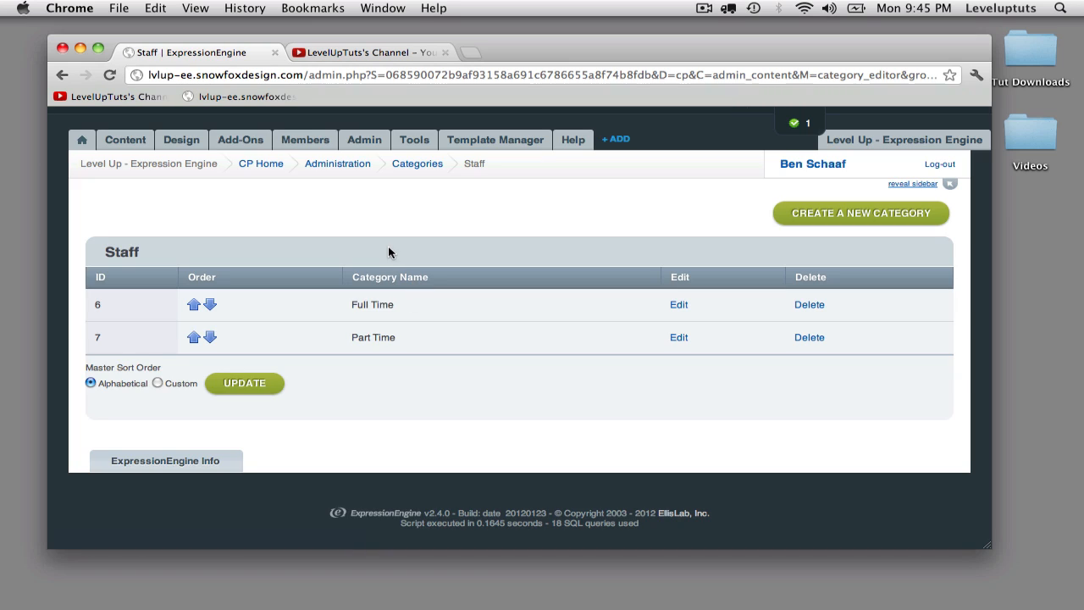
Step: Add a Faculty category to the Staff group, with its URL title extended to faculty-stuff-whatever
click(838, 214)
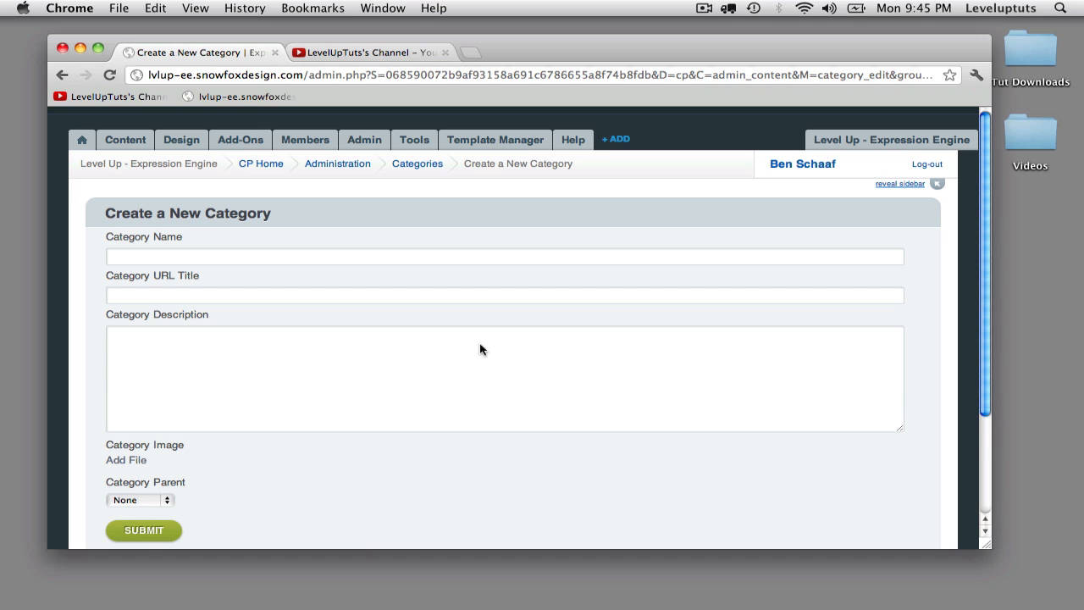
click(184, 257)
text(Faculty)
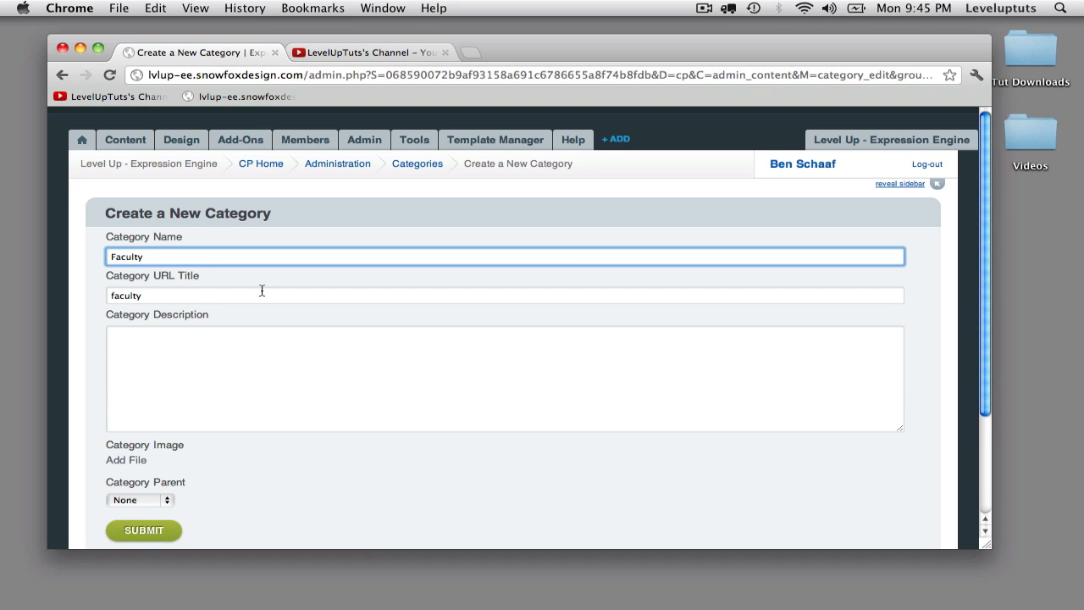
scroll(262, 291, down, 3)
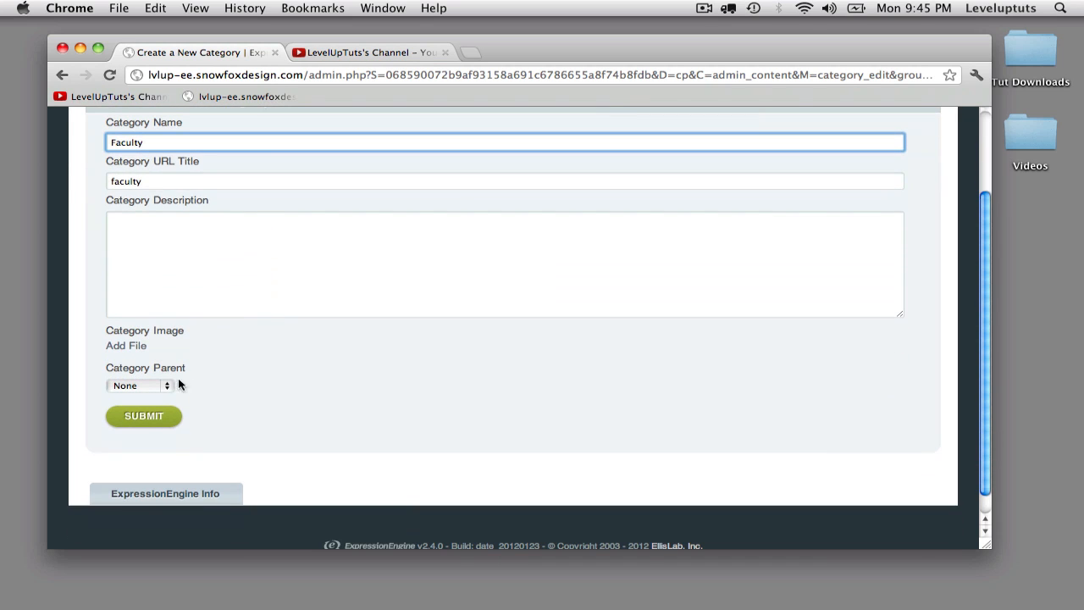
click(145, 188)
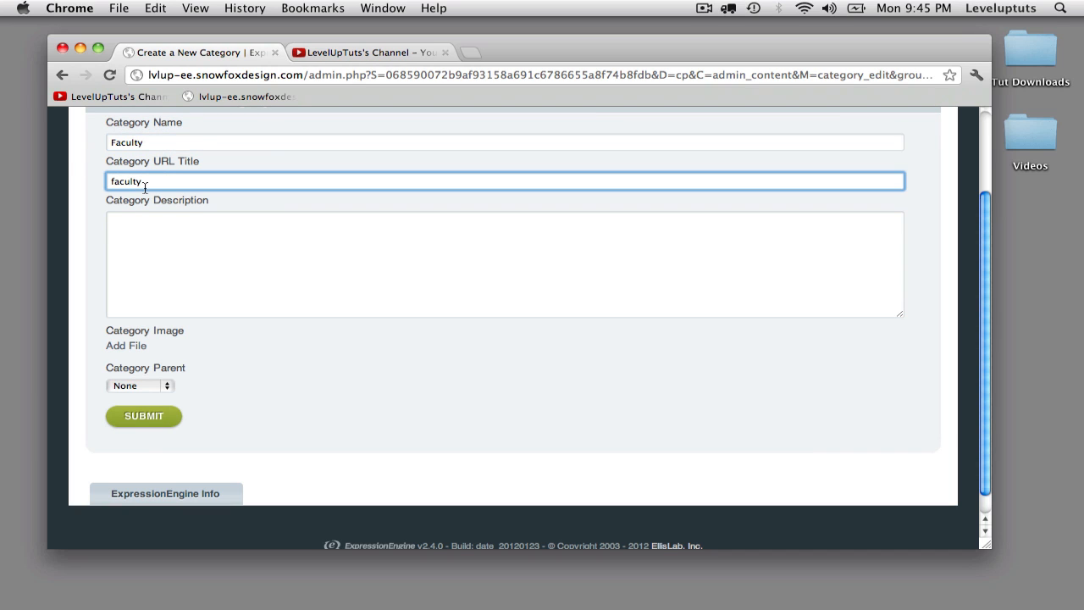
text(-stuff-whatever)
click(144, 416)
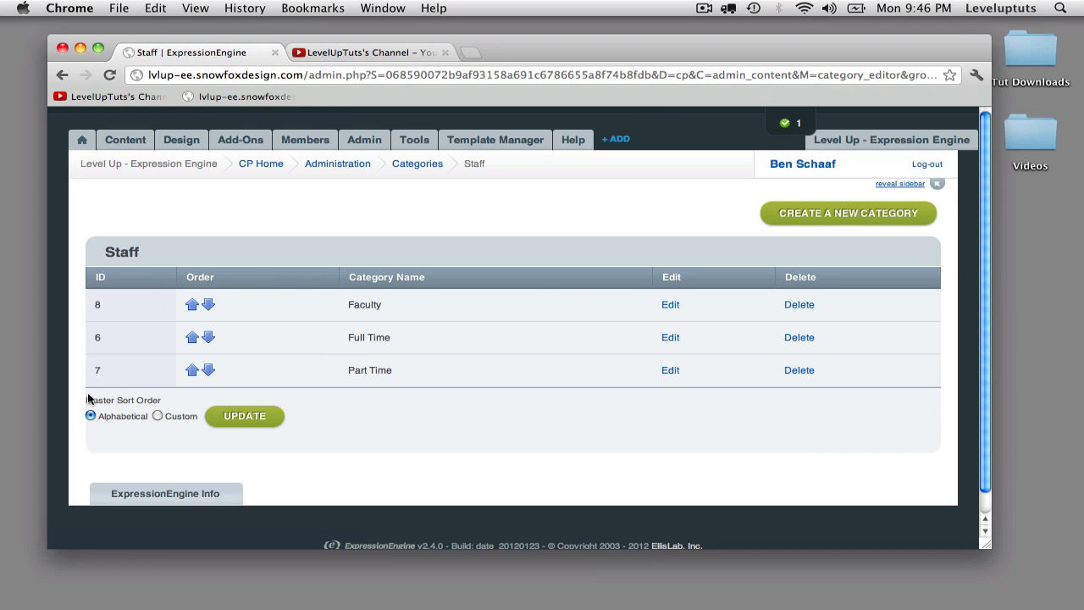
Step: Switch the Staff group to custom sorting in the order Part Time, Full Time, Faculty, then return to the category groups list
click(157, 414)
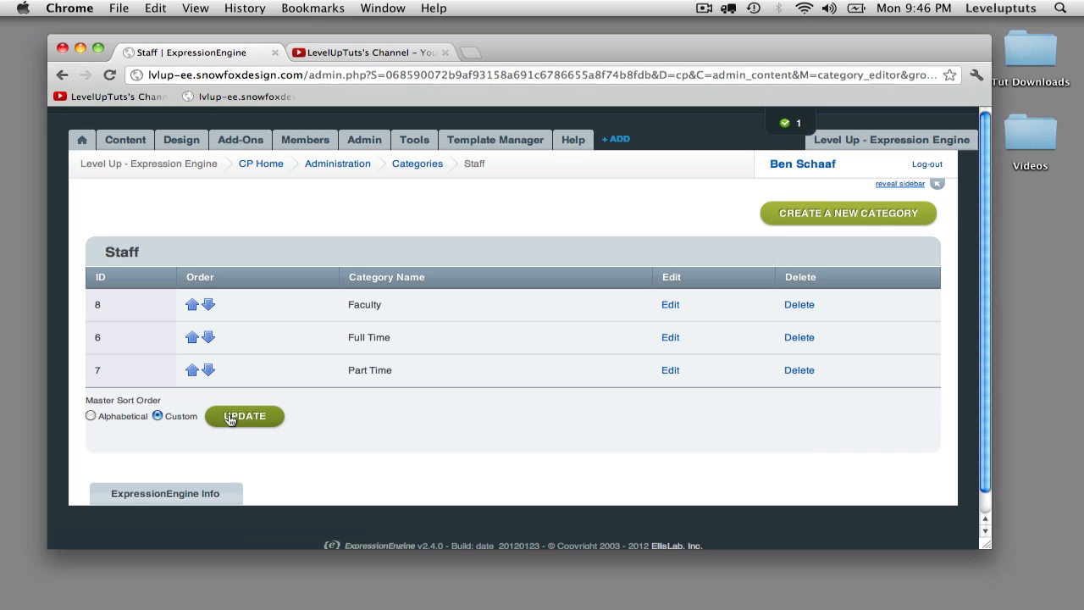
click(230, 418)
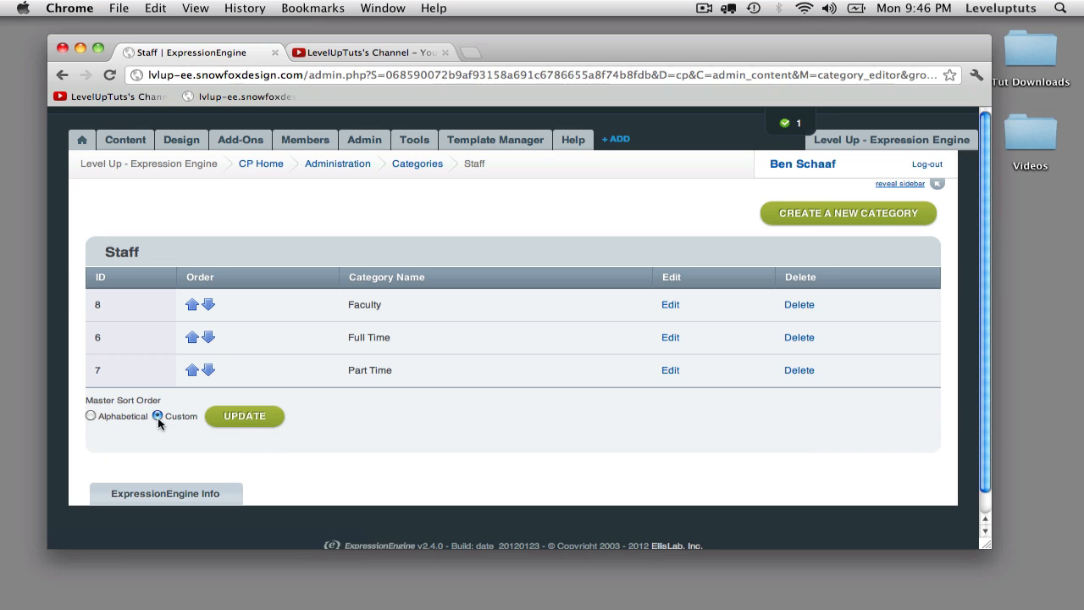
click(207, 305)
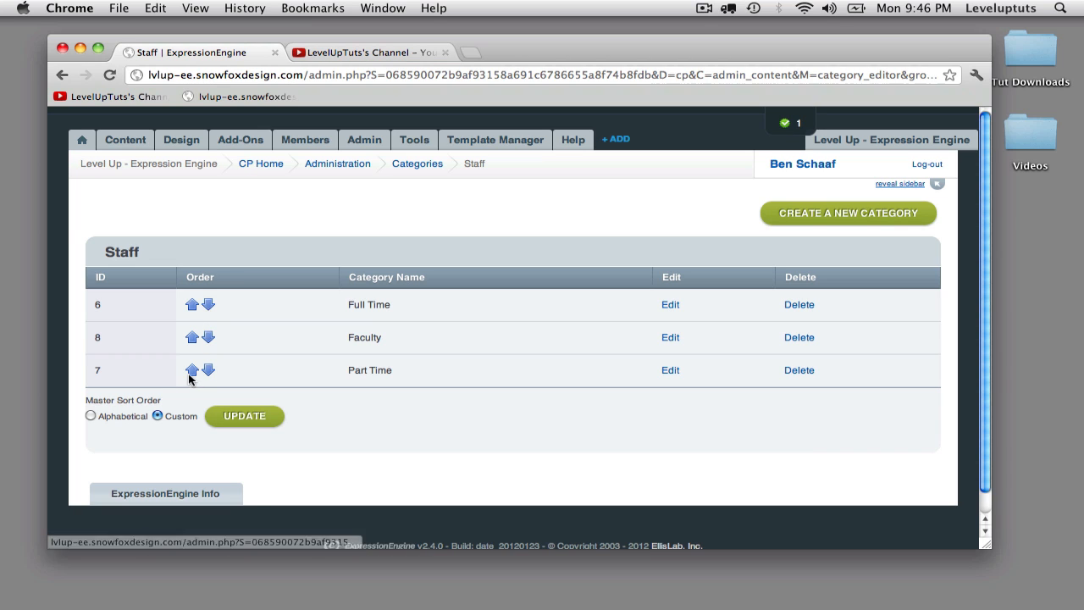
click(190, 372)
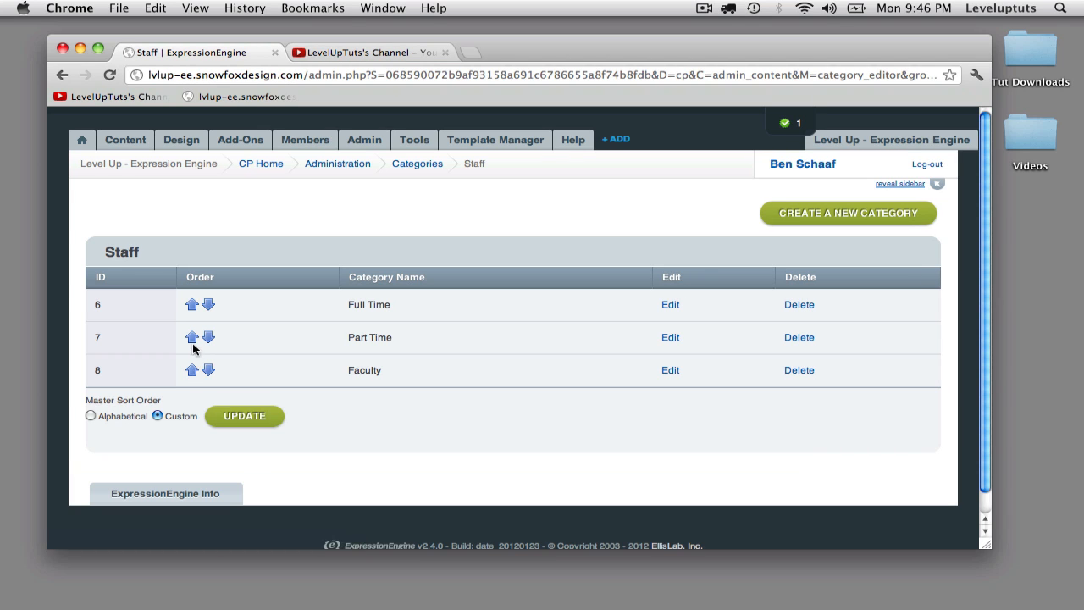
click(193, 340)
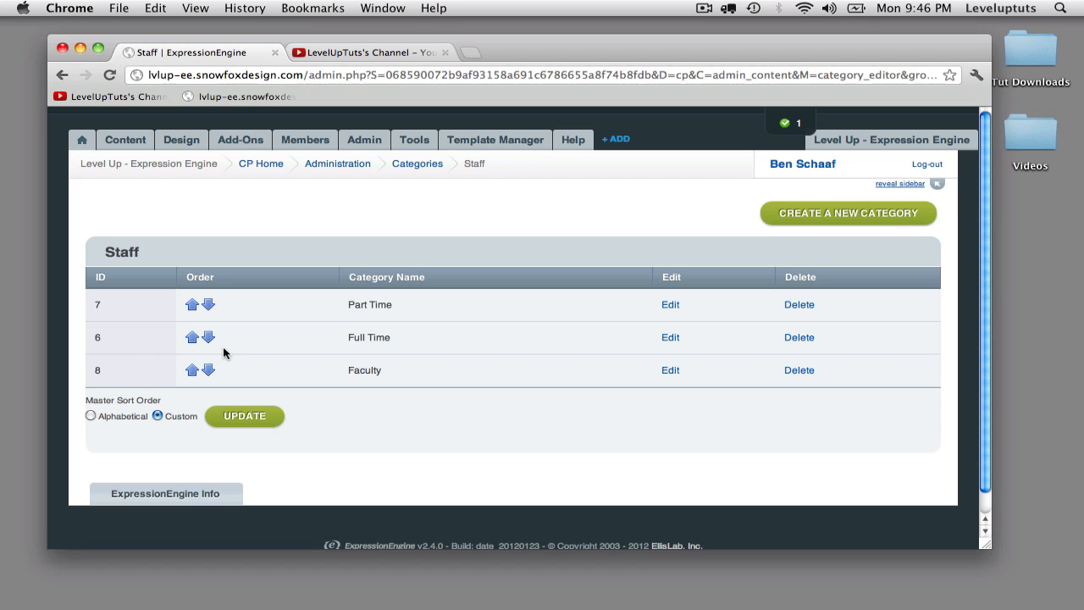
click(243, 416)
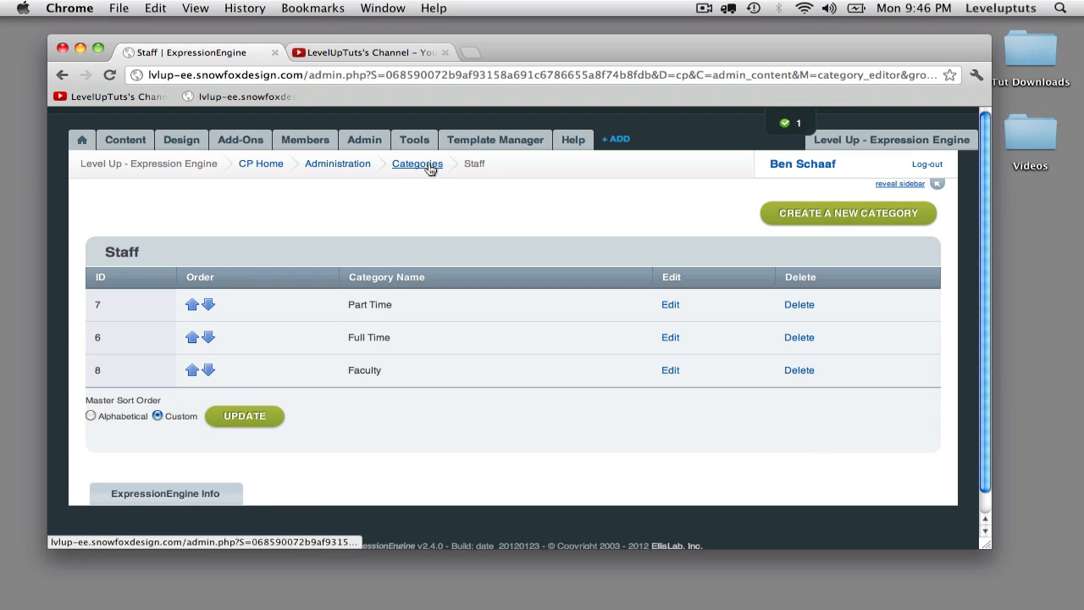
click(429, 166)
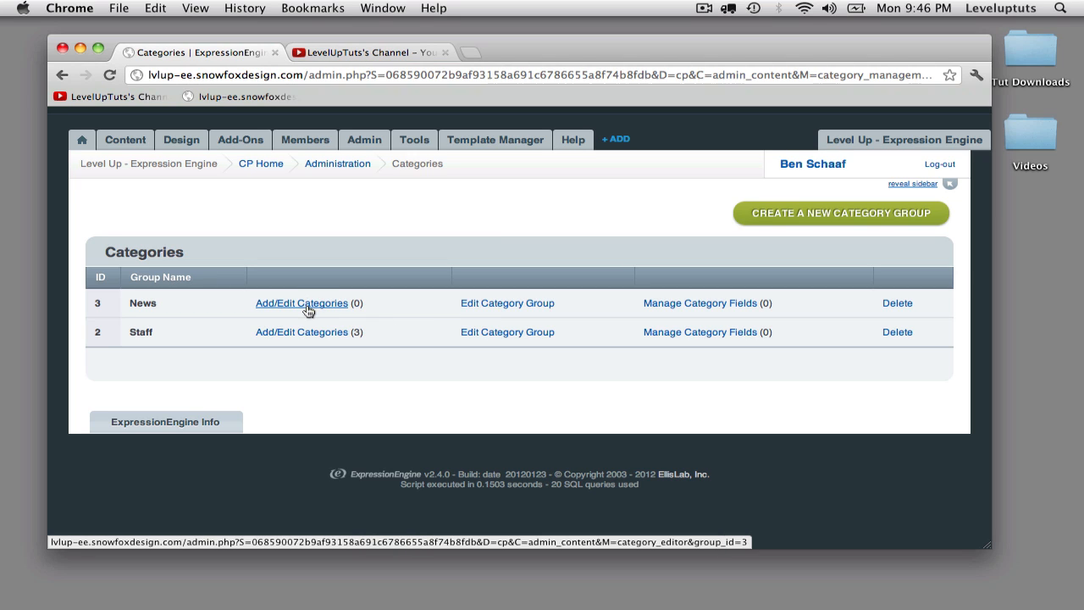
click(702, 9)
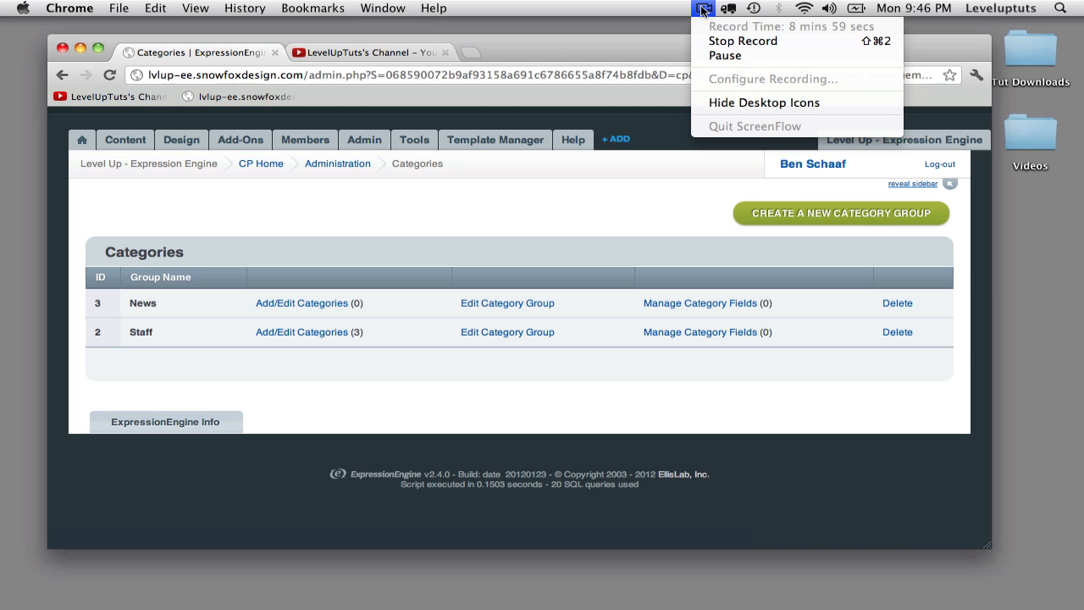
click(703, 9)
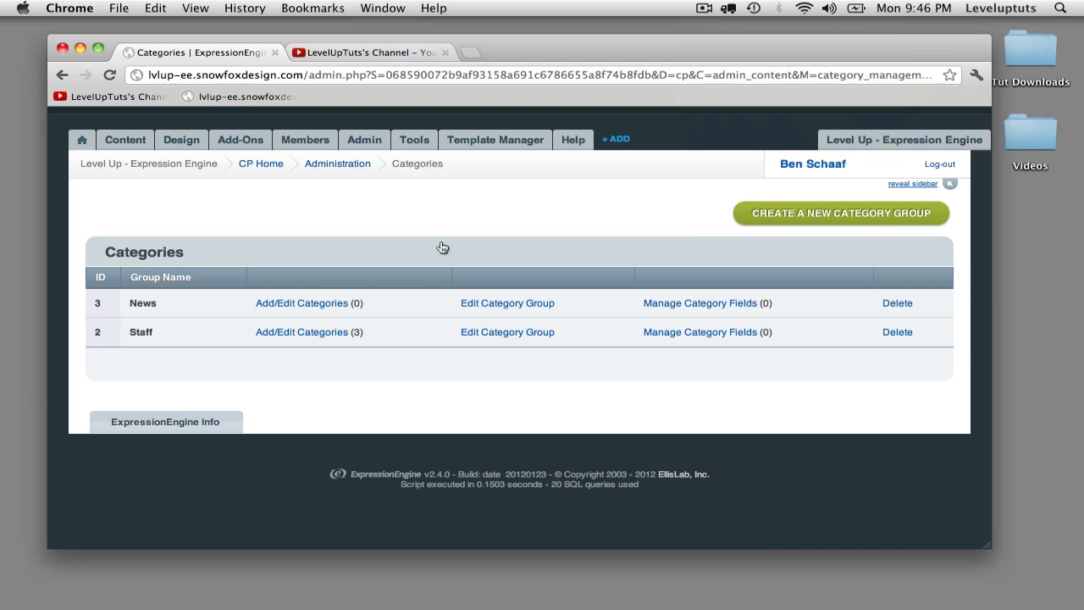
Step: Add a category named Business to the News category group
click(293, 304)
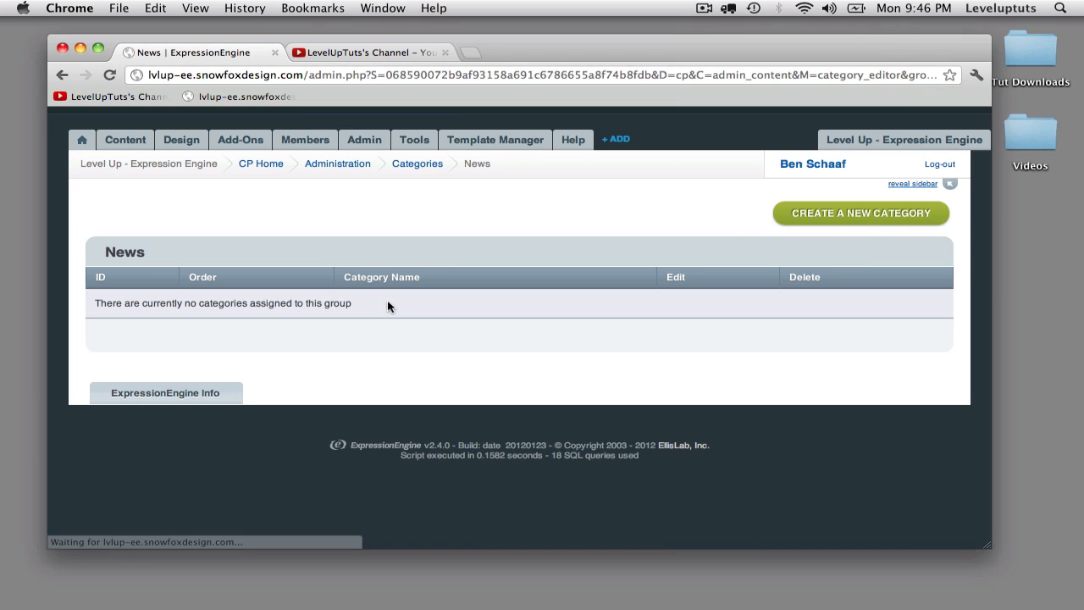
click(854, 216)
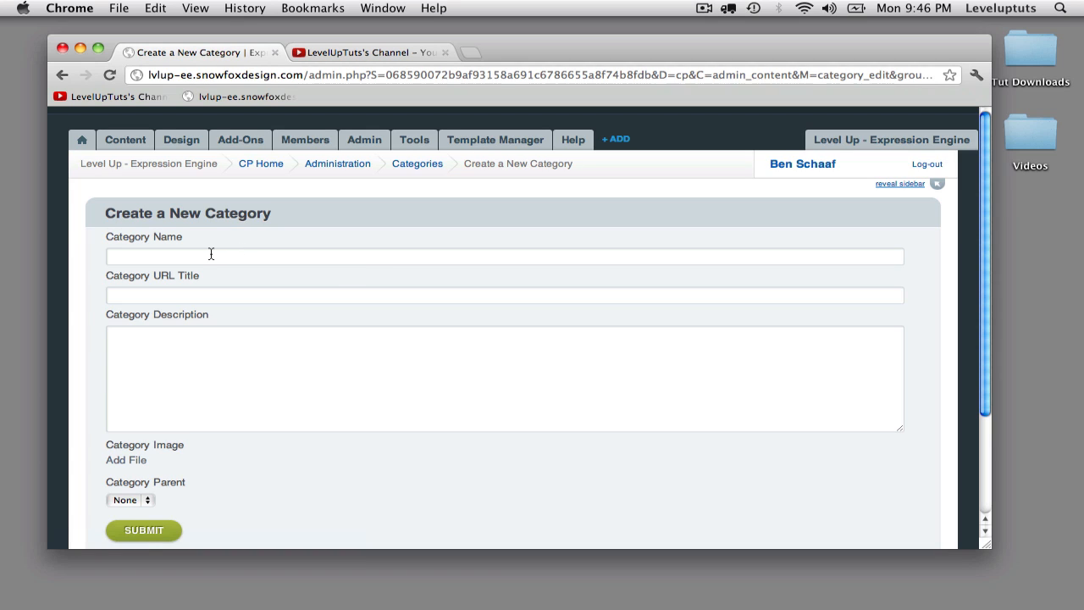
click(211, 254)
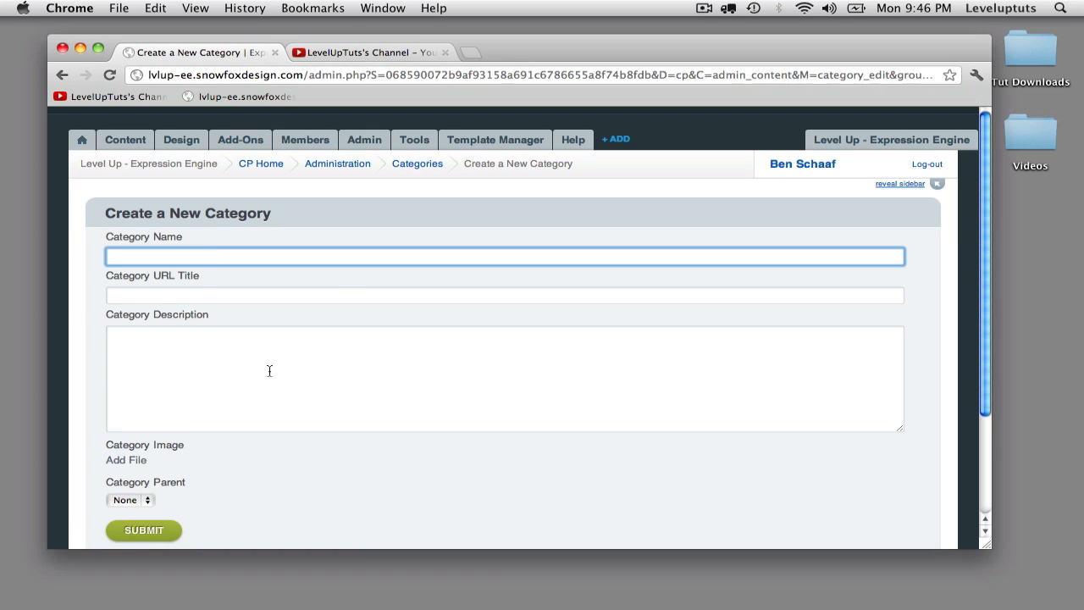
text(Business)
scroll(381, 458, down, 1)
click(163, 476)
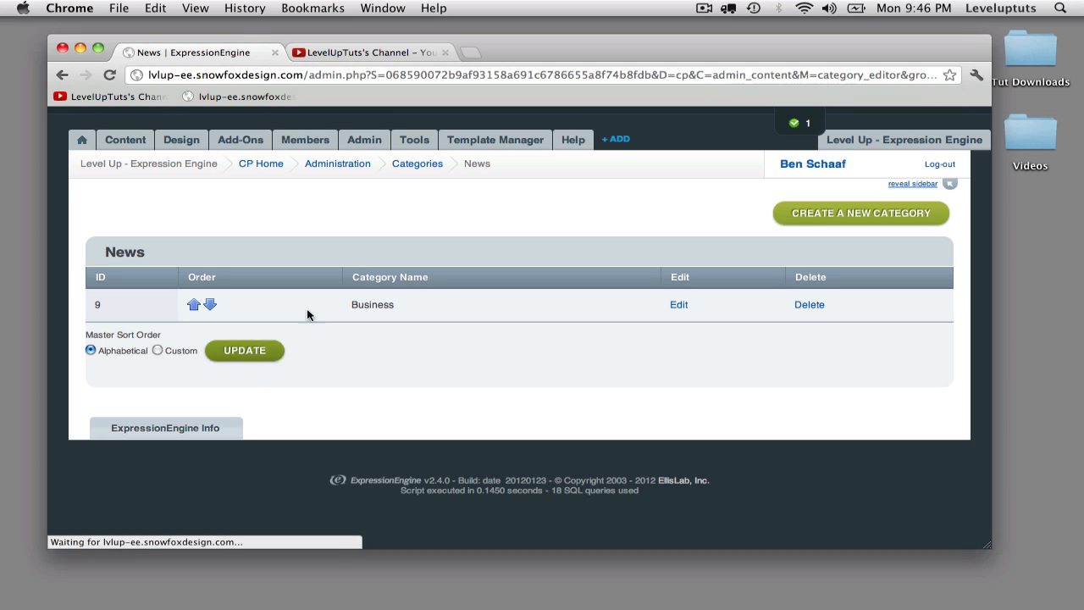
Step: Add a second category named Local News to the News group, with no parent
click(883, 216)
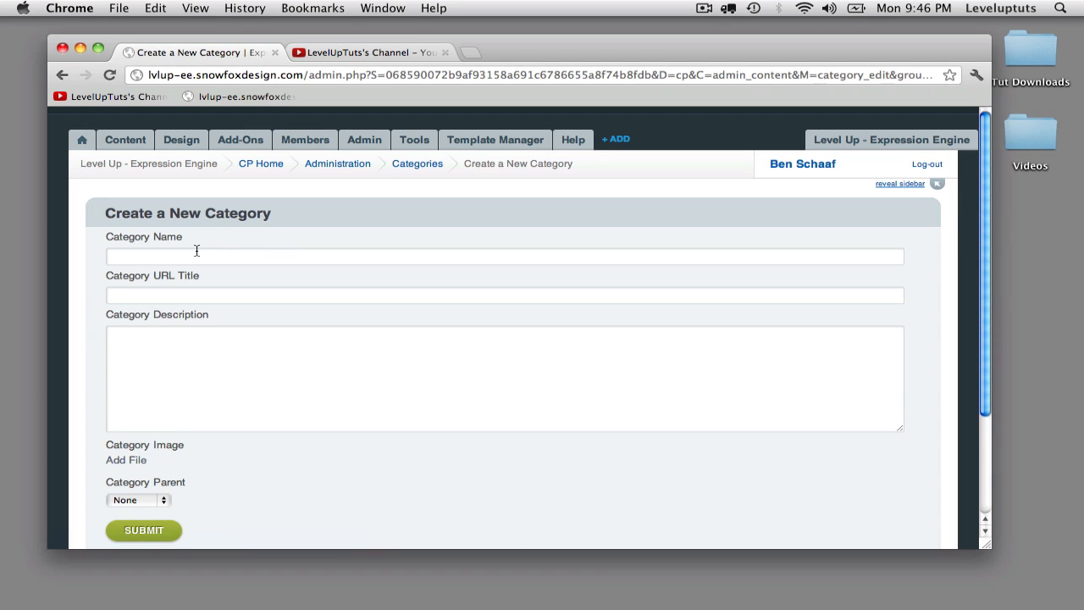
click(196, 251)
text(Local New)
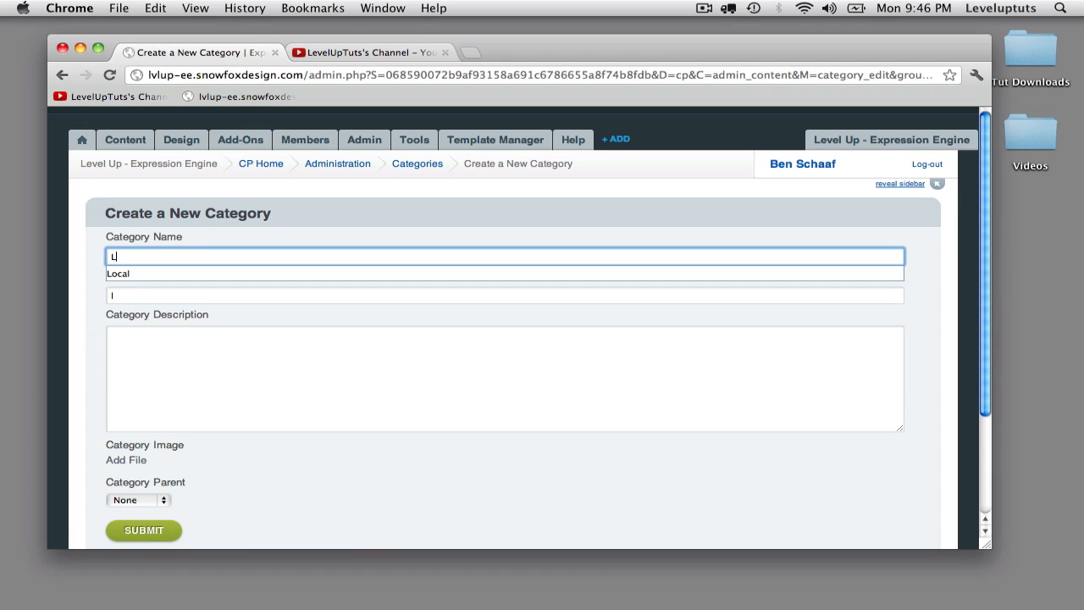
text(s)
click(144, 529)
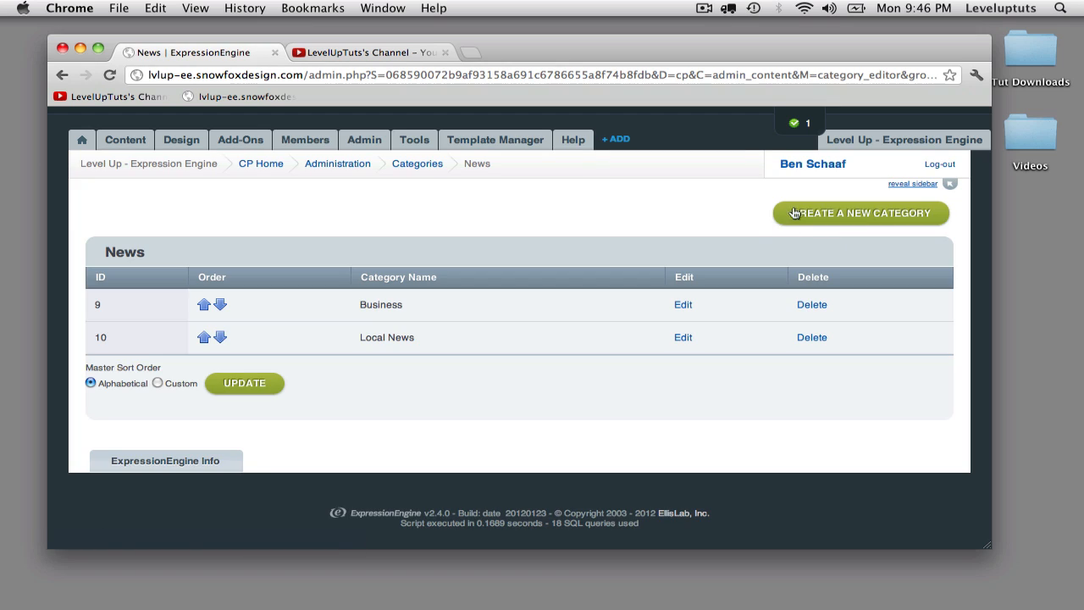
Step: Add an Entertainment category with no parent to the News group
click(792, 213)
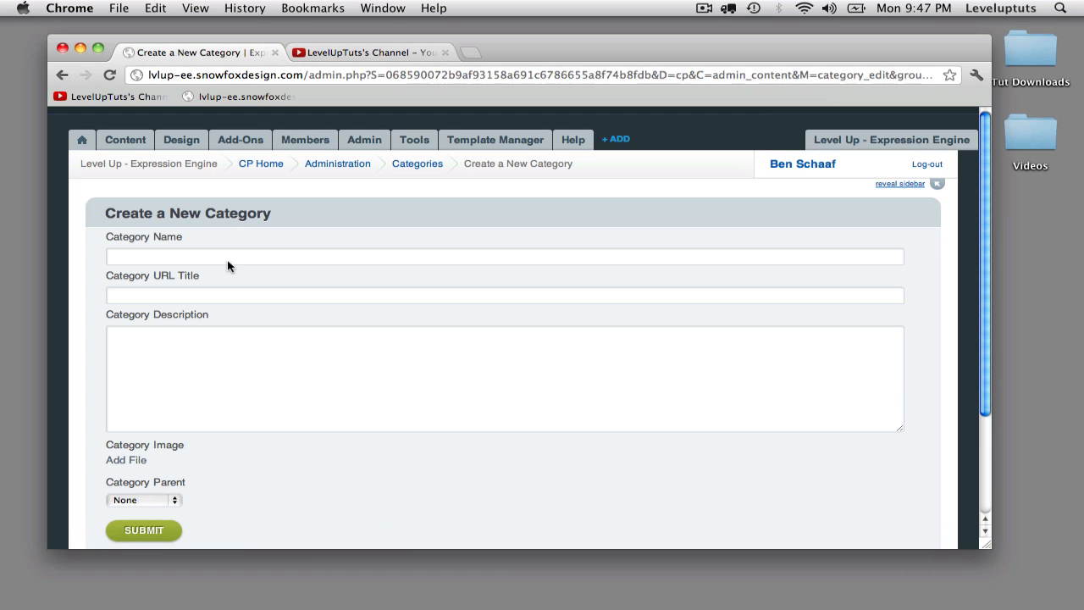
click(231, 260)
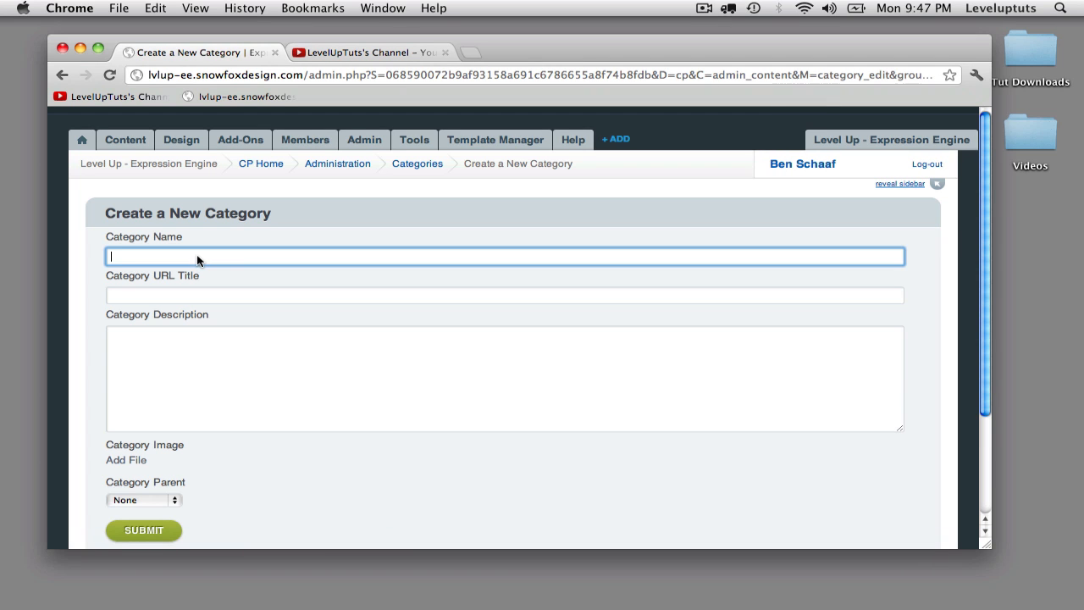
text(Entertainment)
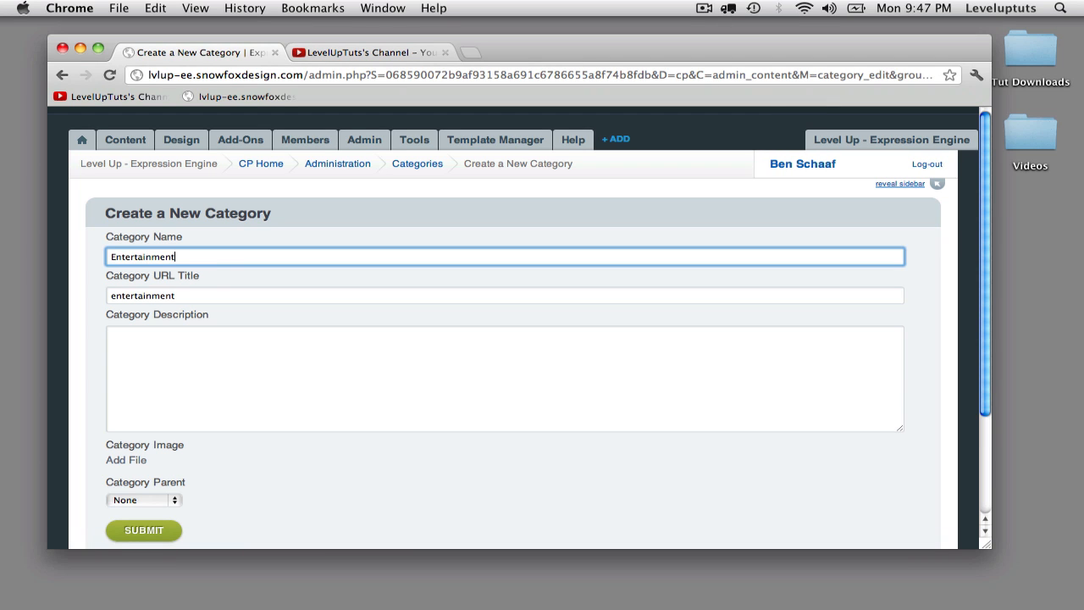
scroll(218, 292, down, 2)
click(141, 460)
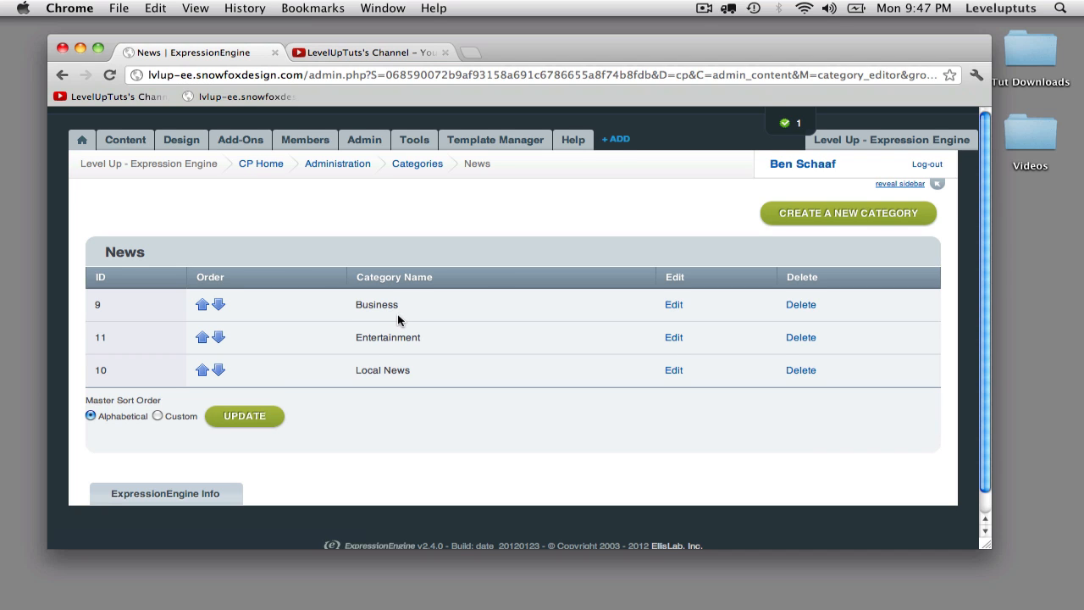
Step: Add a top-level category named Sports to the News group
scroll(395, 315, down, 1)
click(850, 191)
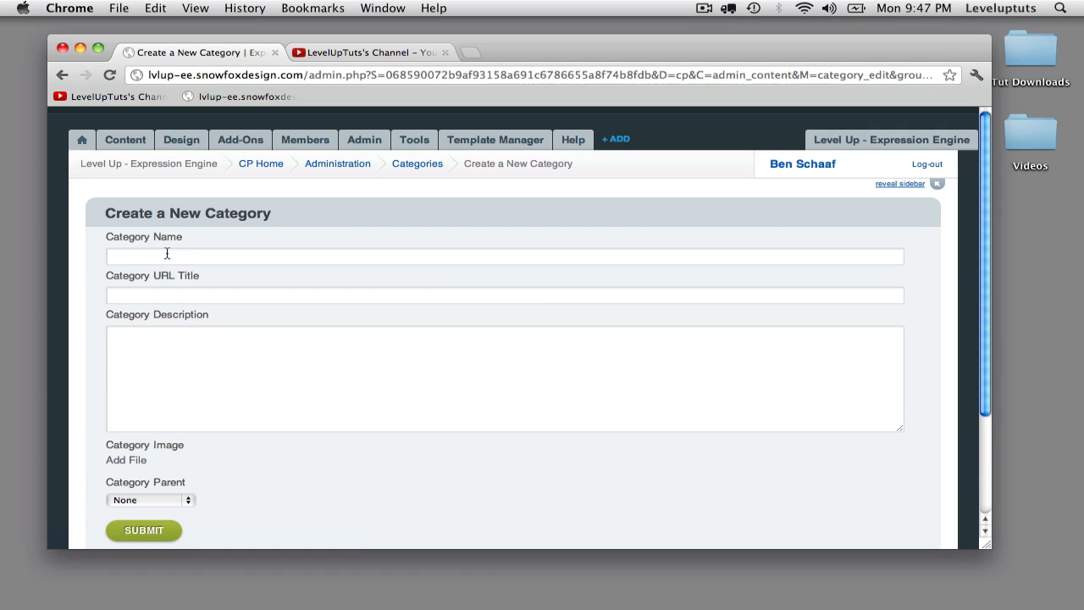
click(167, 253)
text(Sports)
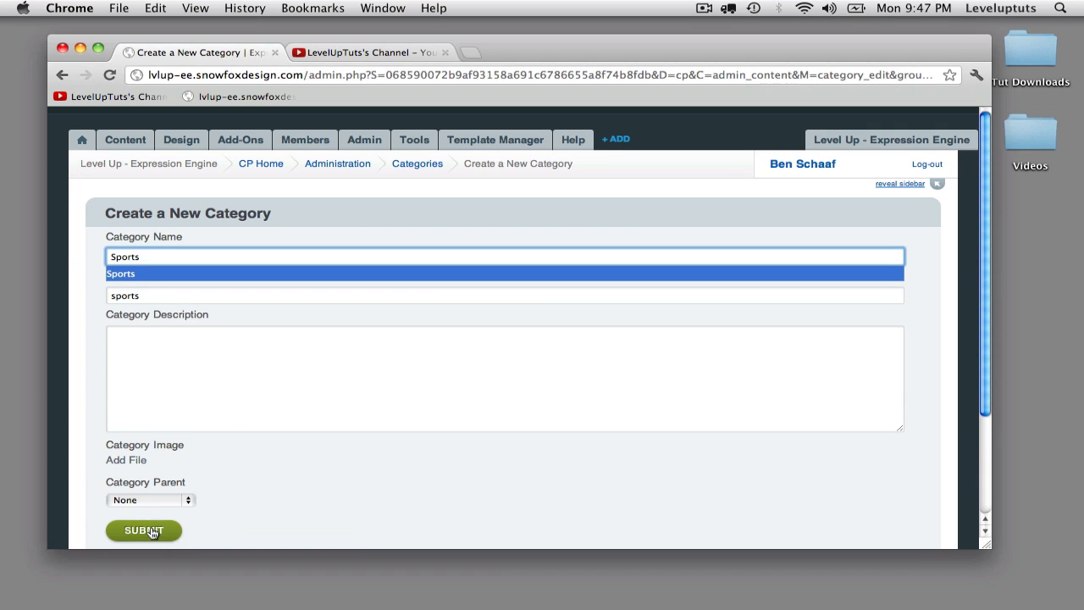
key(Return)
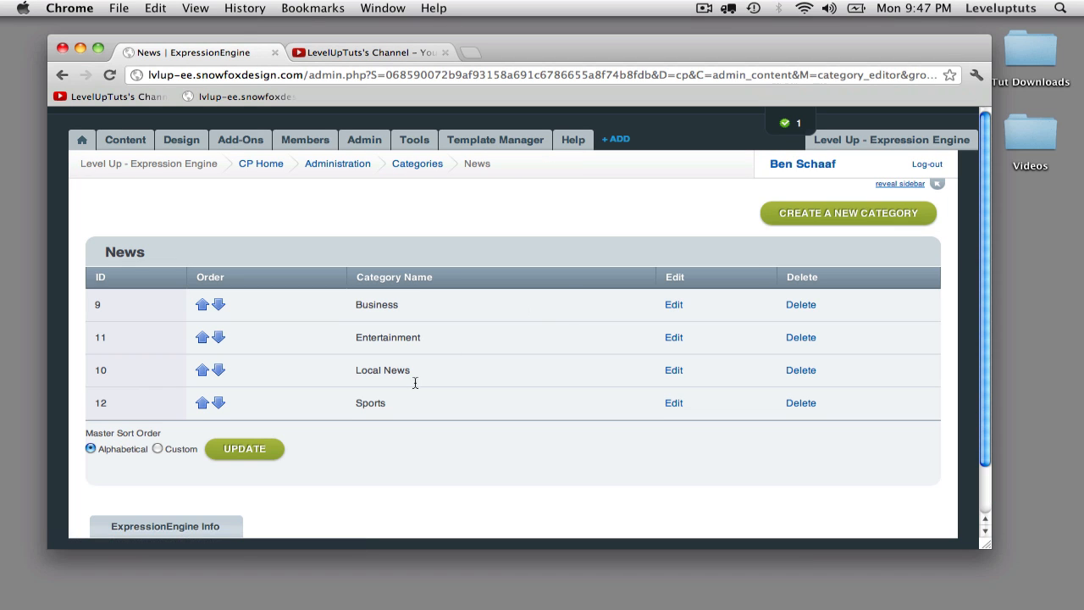
Step: Add an NHL category to the News group with Sports as its parent
click(805, 212)
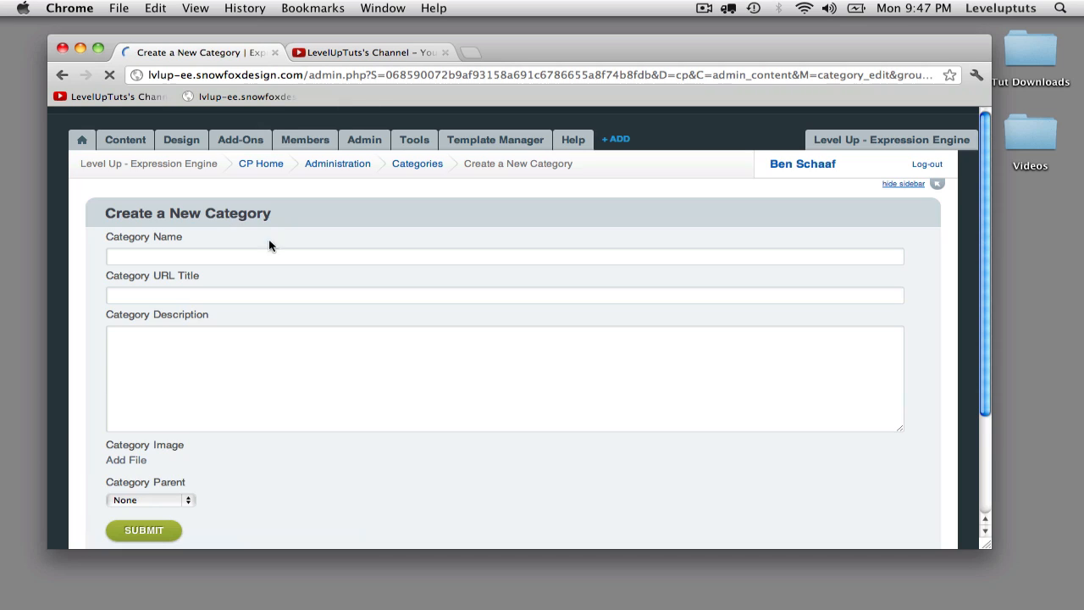
click(344, 257)
text(NHL)
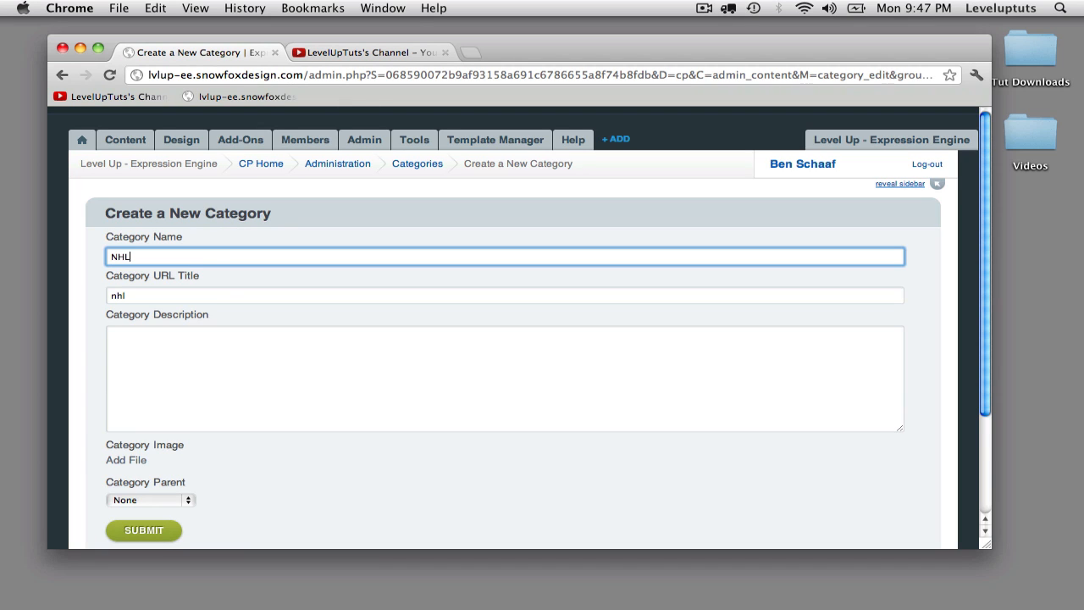
scroll(221, 266, down, 3)
click(162, 390)
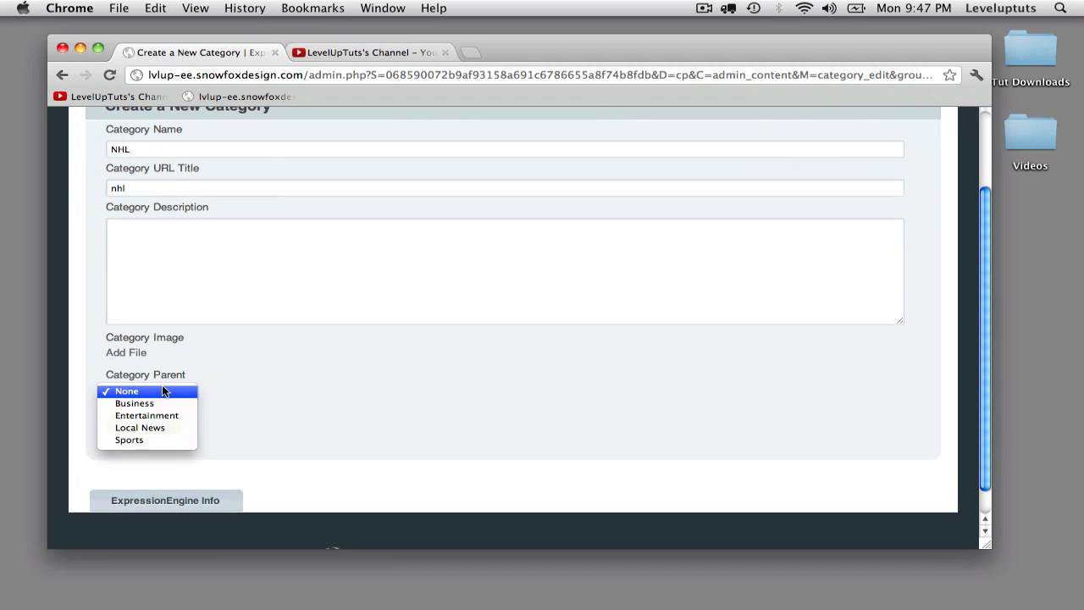
click(126, 441)
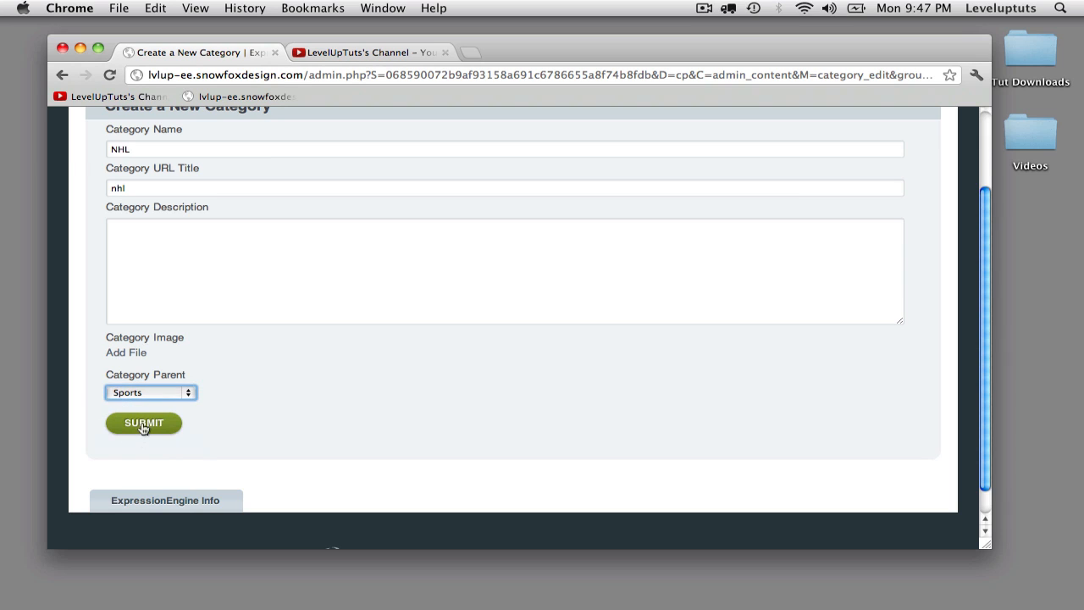
click(144, 421)
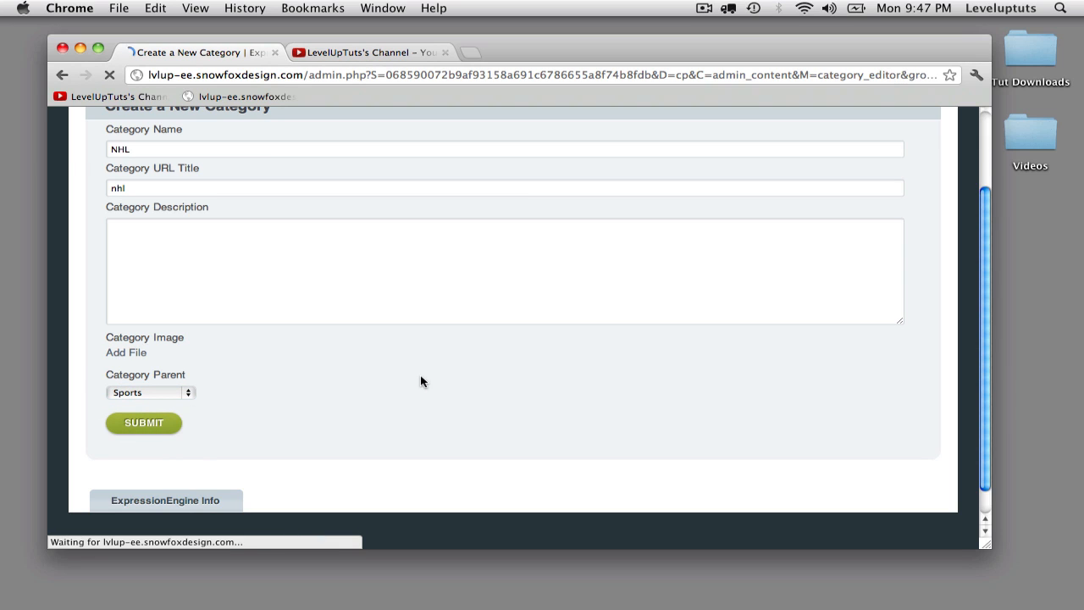
scroll(421, 381, down, 1)
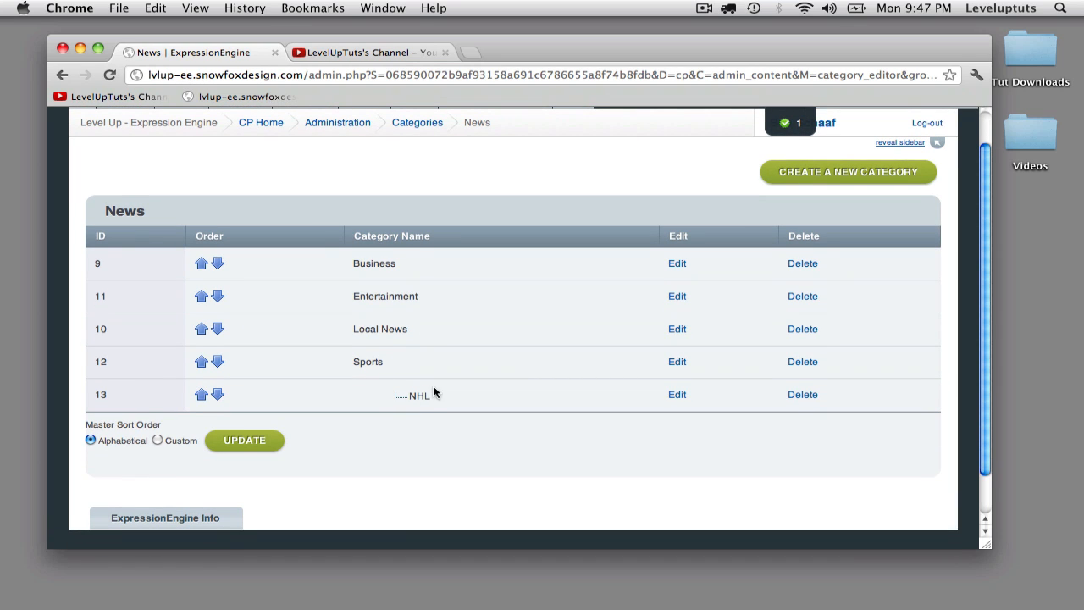
Step: Add an NBA category to the News group, also nested under the Sports parent
click(781, 172)
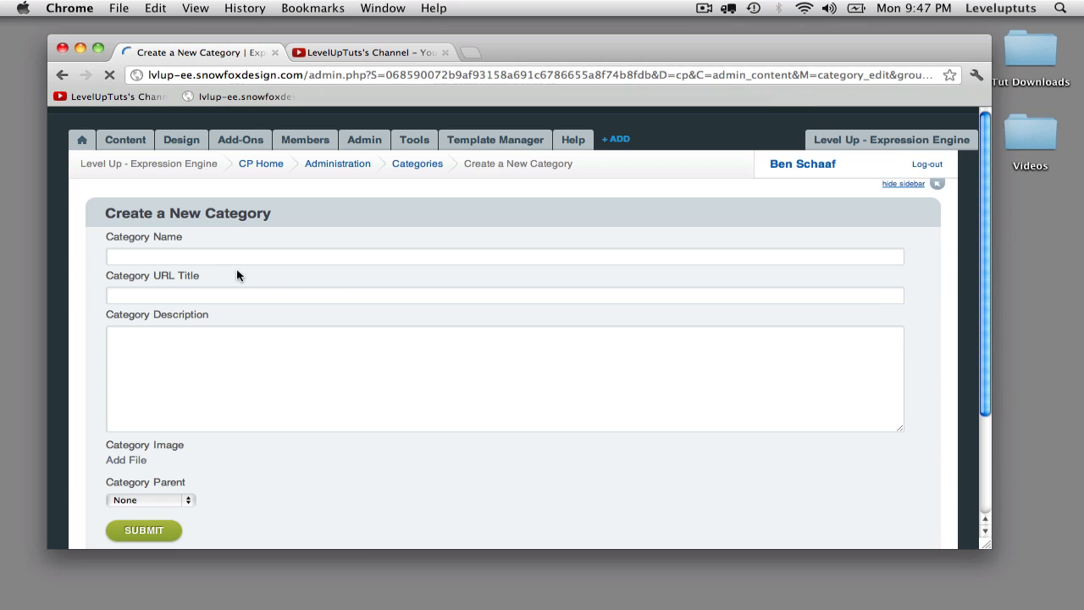
click(176, 259)
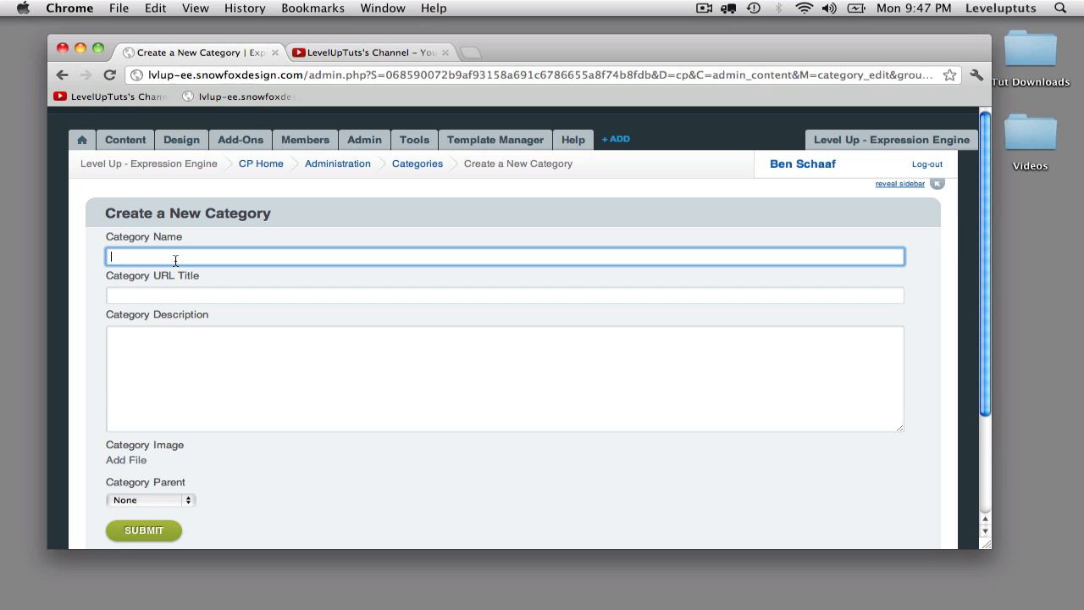
text(NBA)
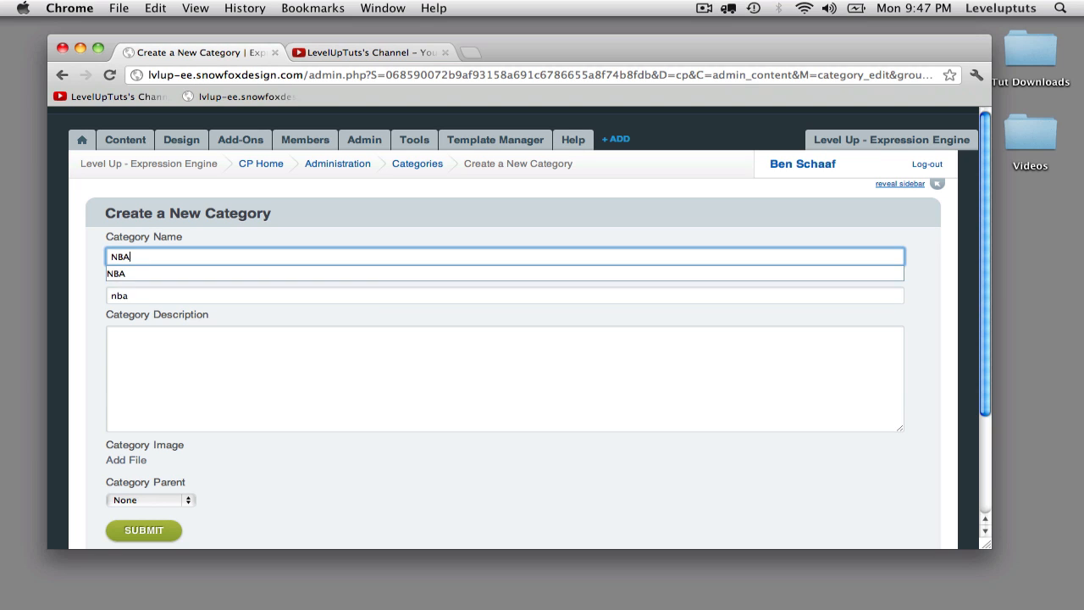
key(Tab)
key(Tab)
click(186, 500)
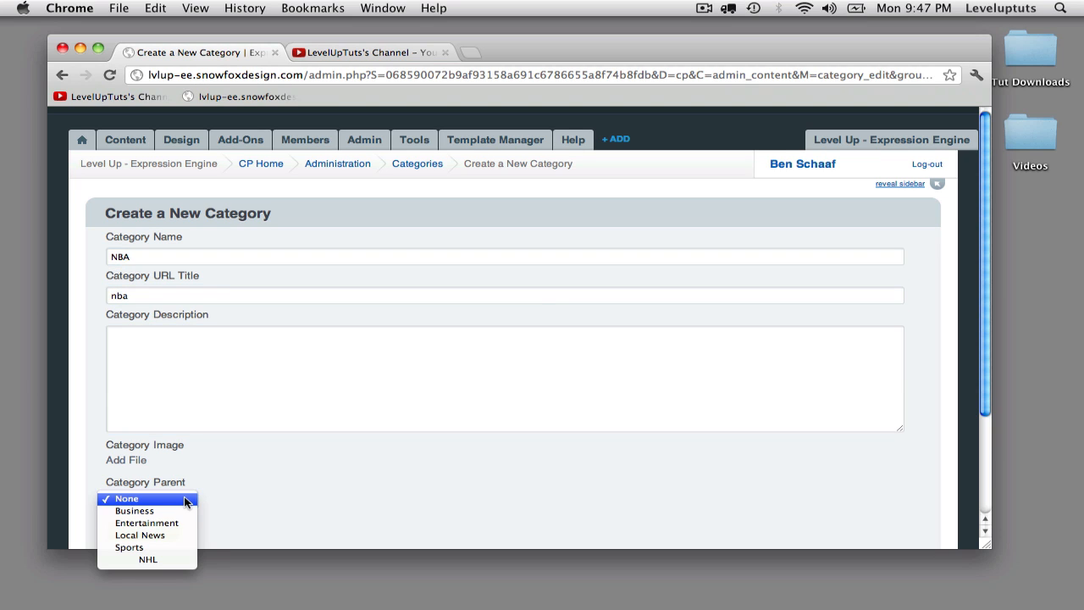
click(143, 541)
click(141, 535)
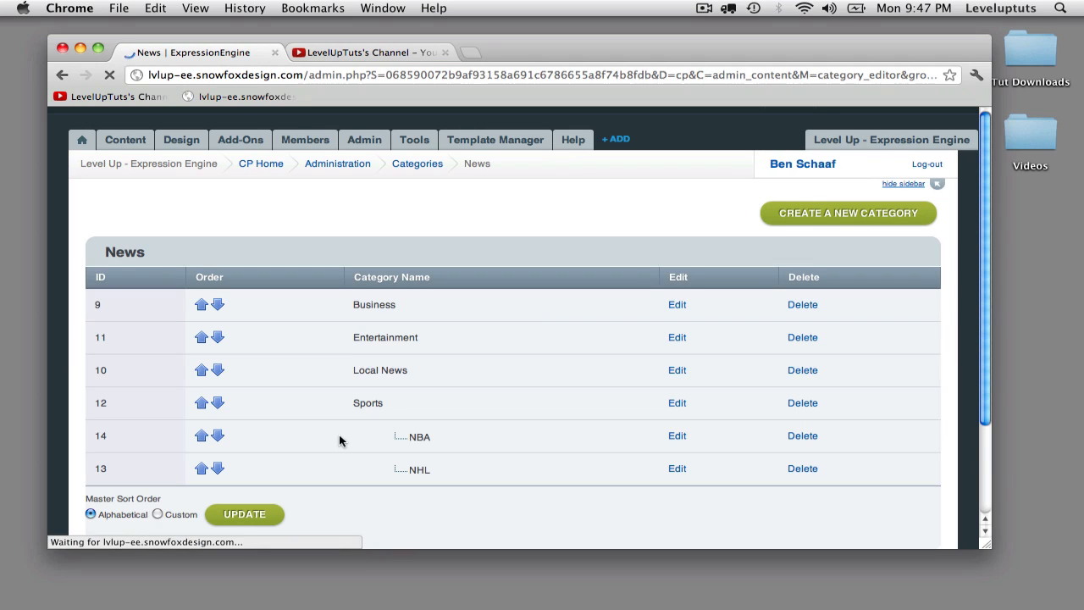
Step: Add an MLB category to the News group with Sports as its parent
click(852, 216)
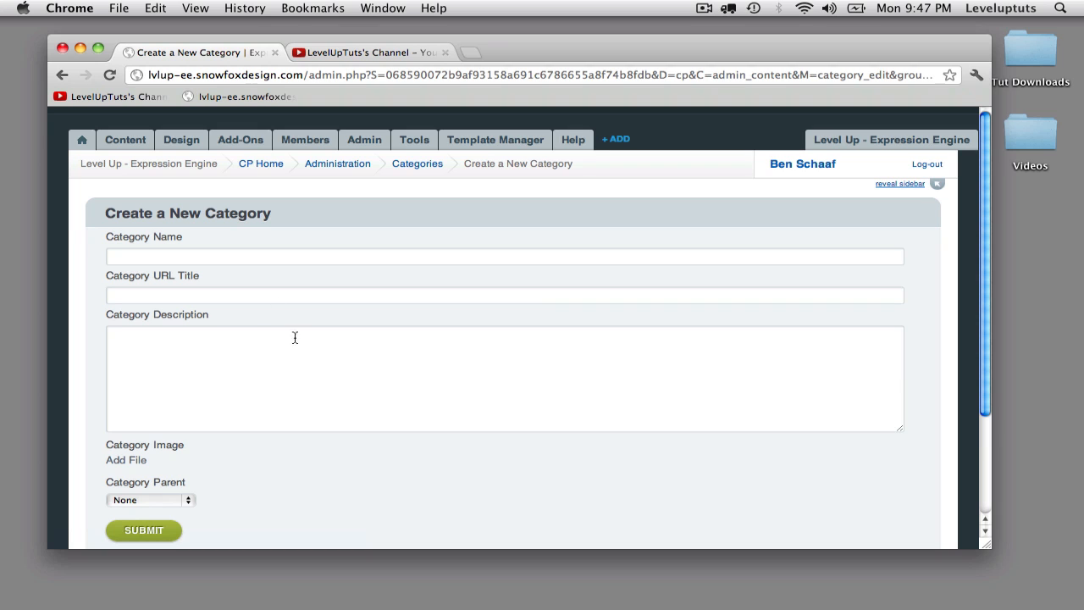
click(205, 258)
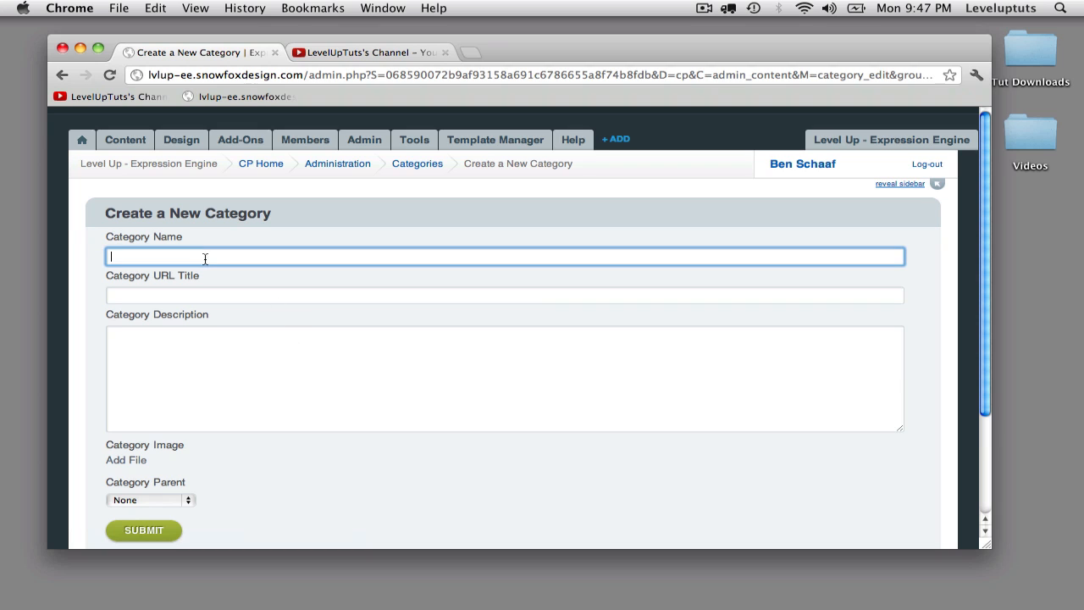
text(MLB)
scroll(205, 291, down, 5)
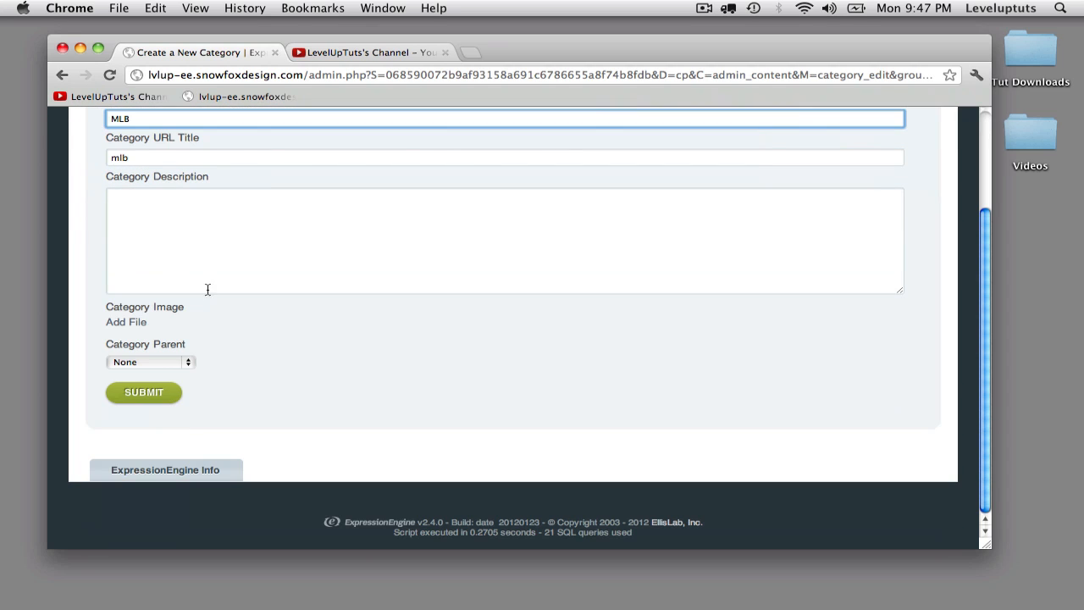
click(178, 359)
click(160, 407)
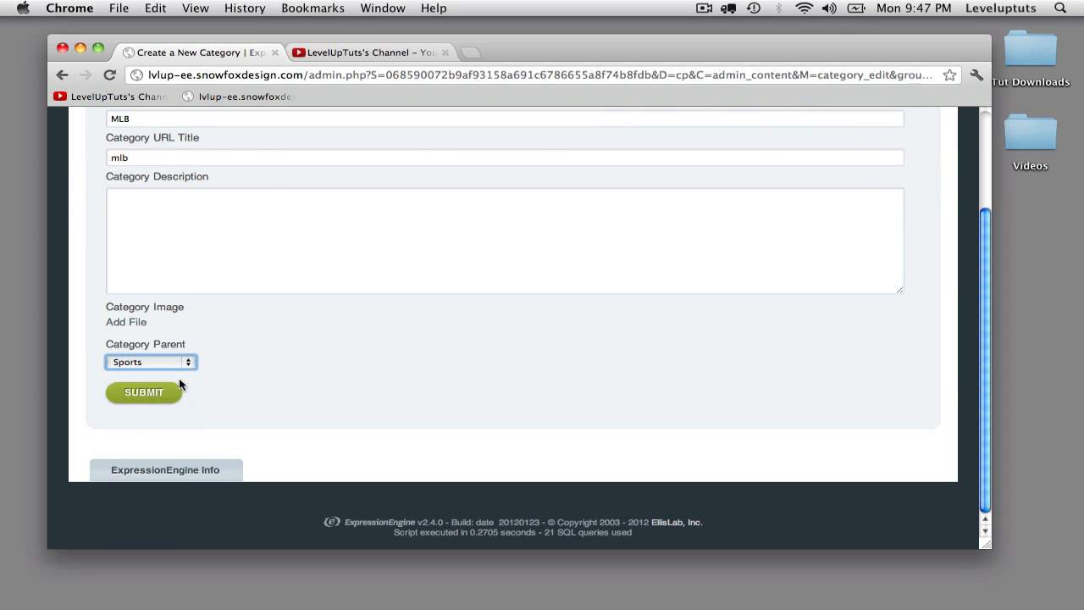
click(164, 387)
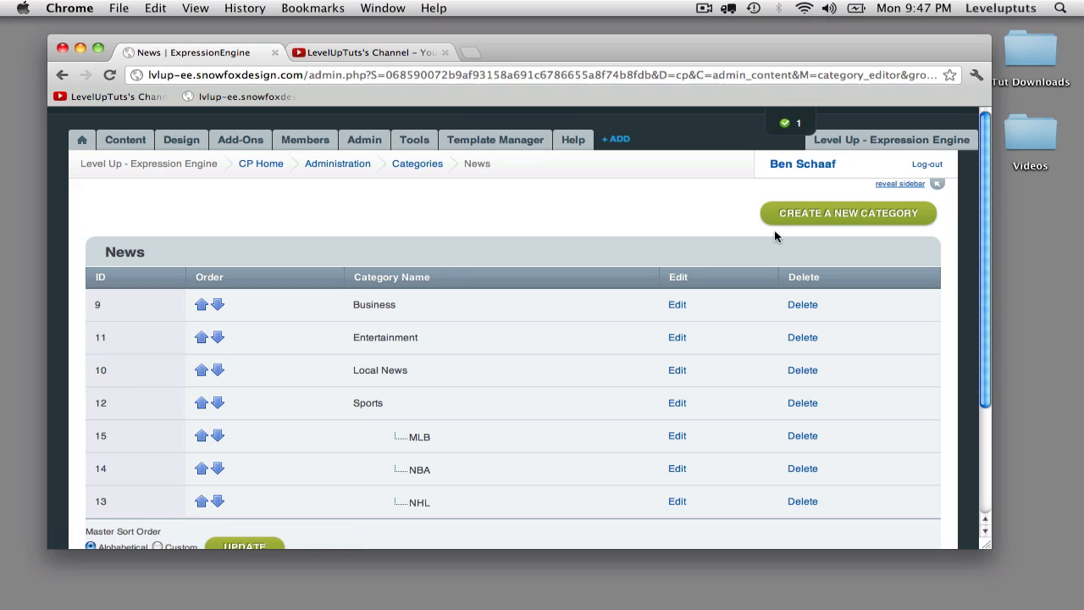
Step: Start creating another category in the News group, ready for its name
click(849, 212)
scroll(428, 270, down, 1)
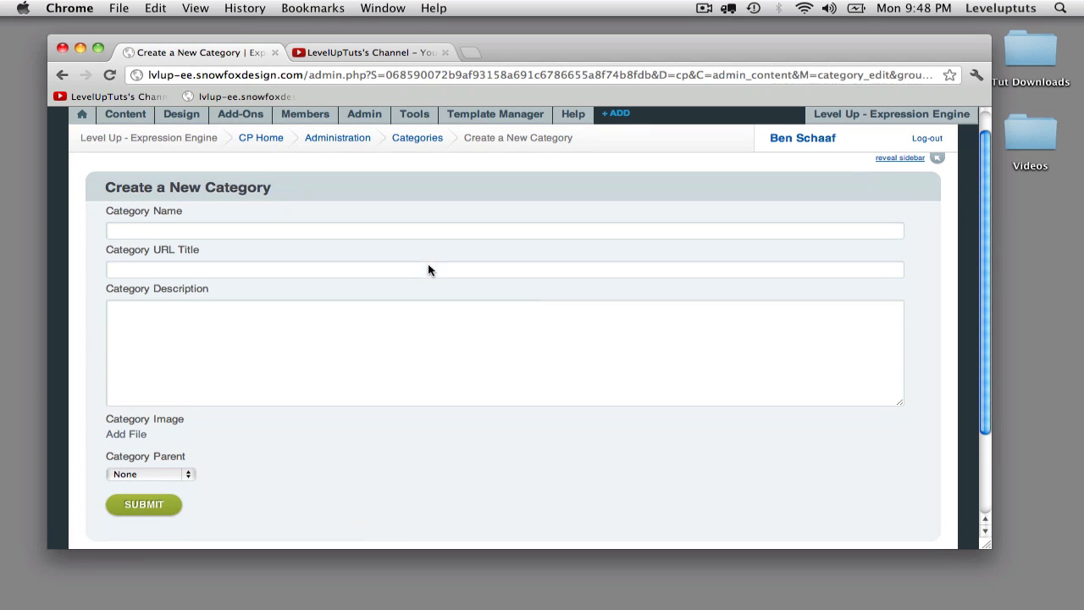
click(213, 225)
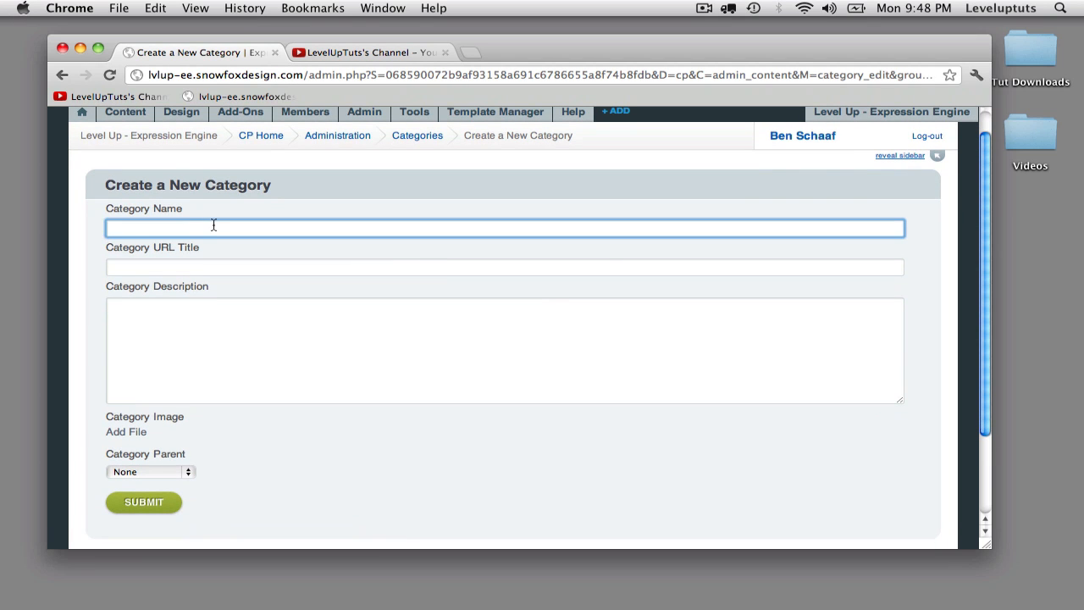
text(Colle)
key(BackSpace)
key(BackSpace)
key(BackSpace)
key(BackSpace)
key(BackSpace)
text(M)
key(BackSpace)
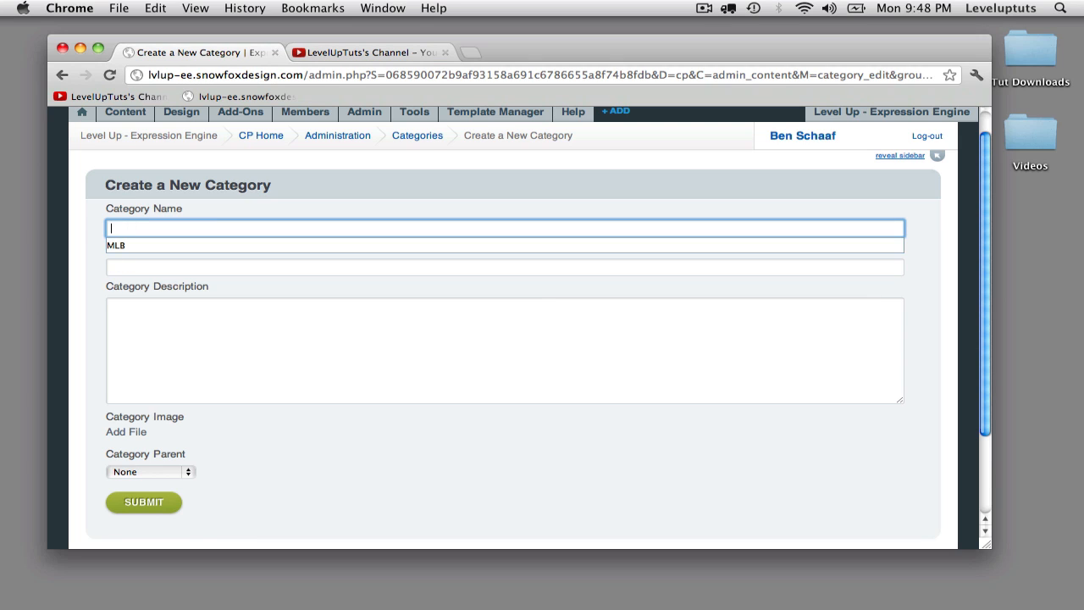
Step: Name the new category Scouting, nest it under the MLB parent, and submit it
text(Scouting)
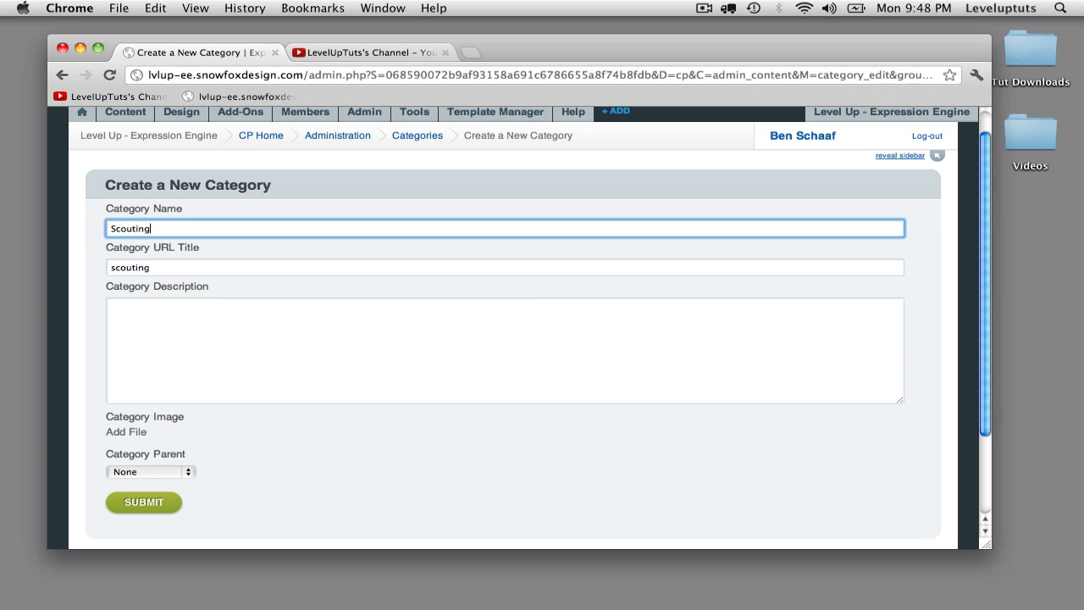
scroll(512, 322, down, 3)
click(169, 355)
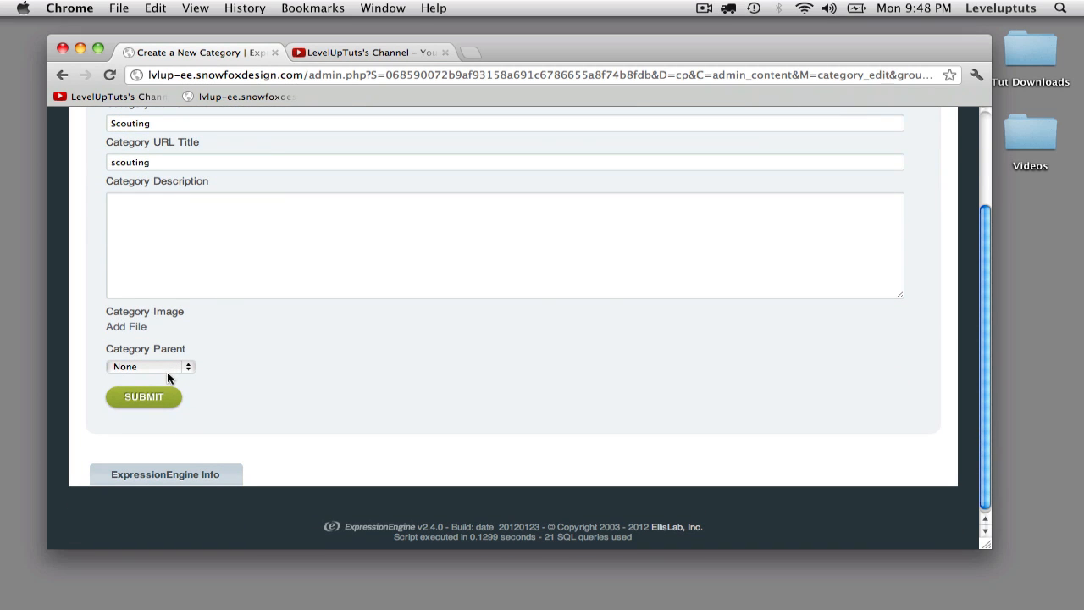
click(153, 370)
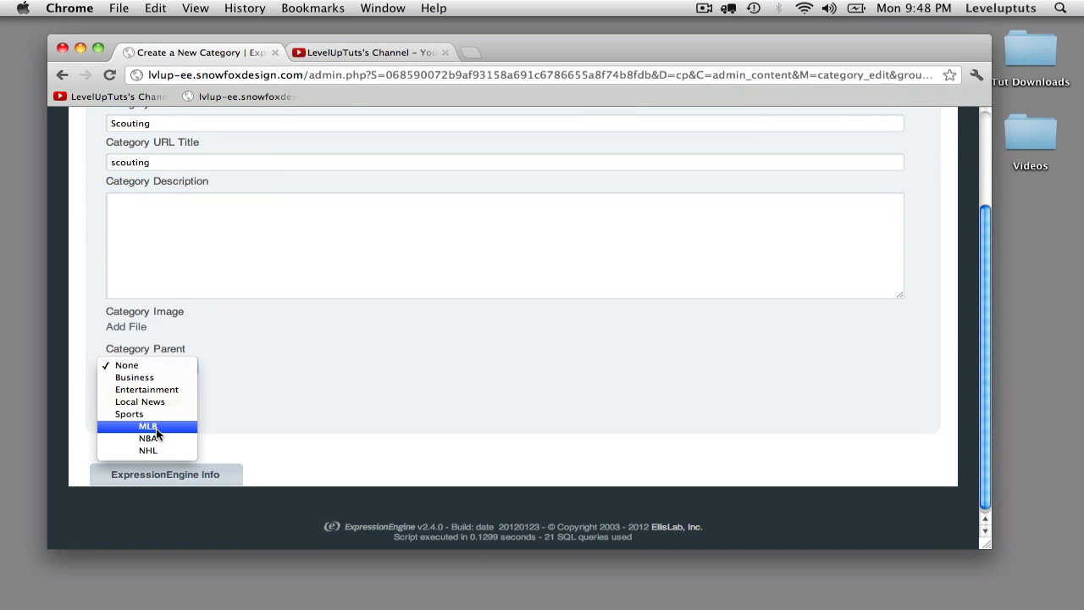
click(163, 427)
click(146, 397)
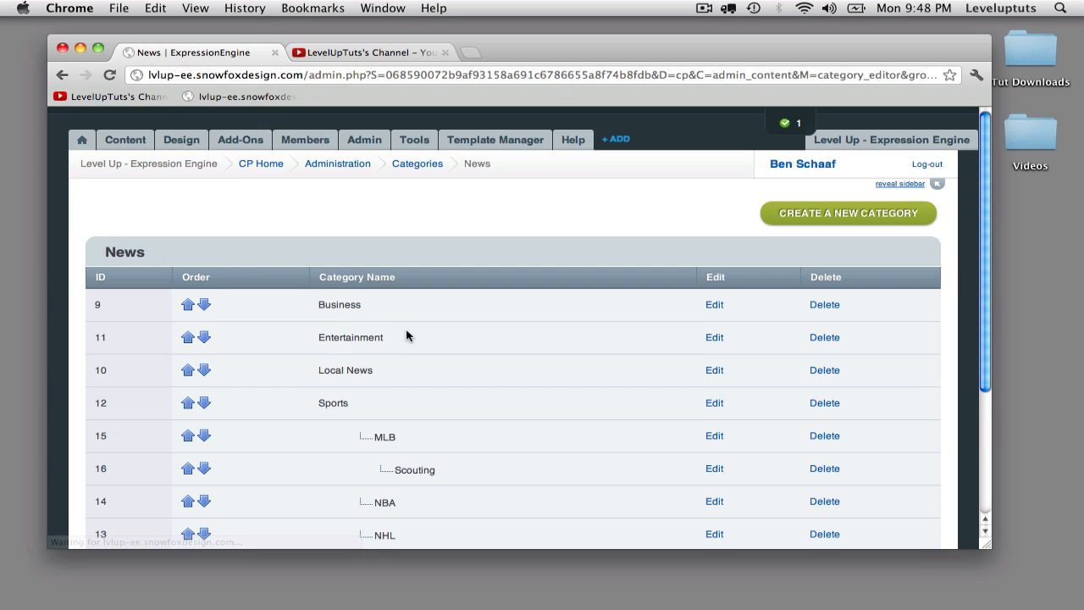
Step: Review the nested category list of the News group, then return to the overview of category groups
scroll(406, 331, down, 5)
scroll(337, 317, up, 3)
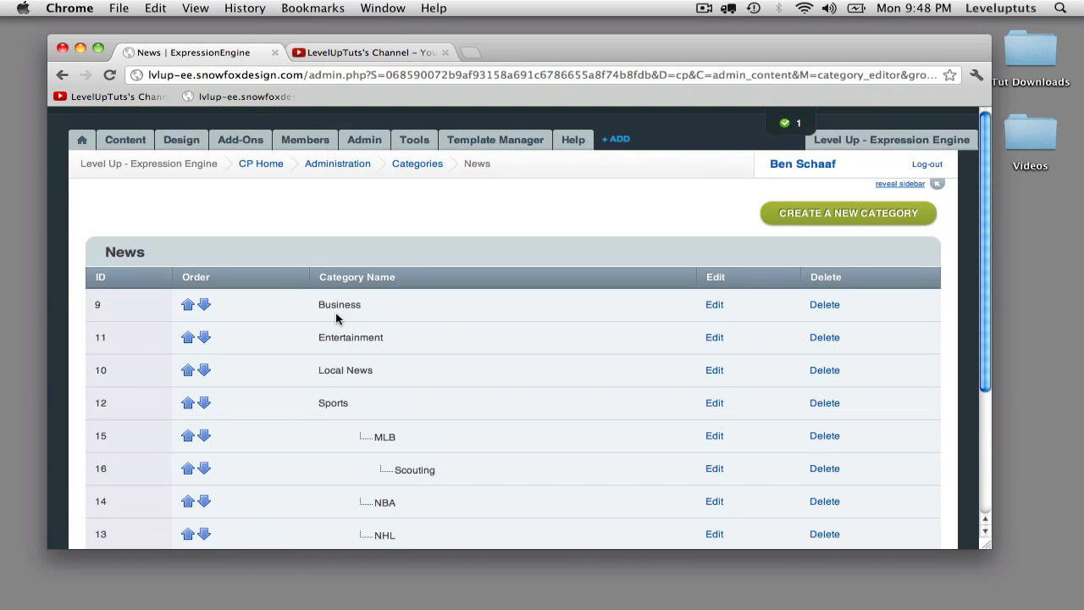
scroll(335, 315, down, 5)
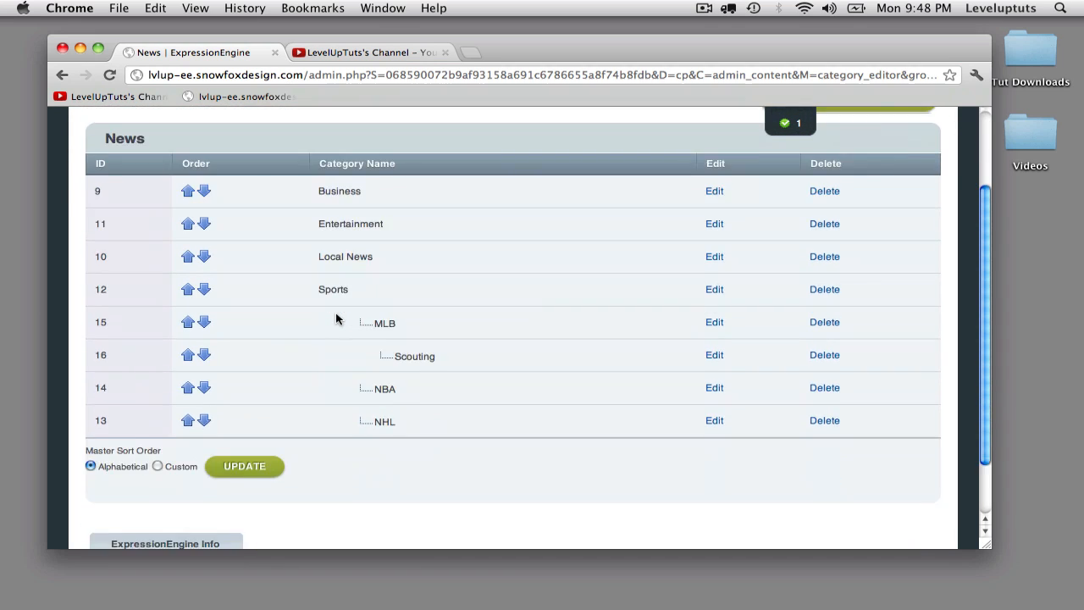
scroll(364, 254, up, 5)
click(406, 164)
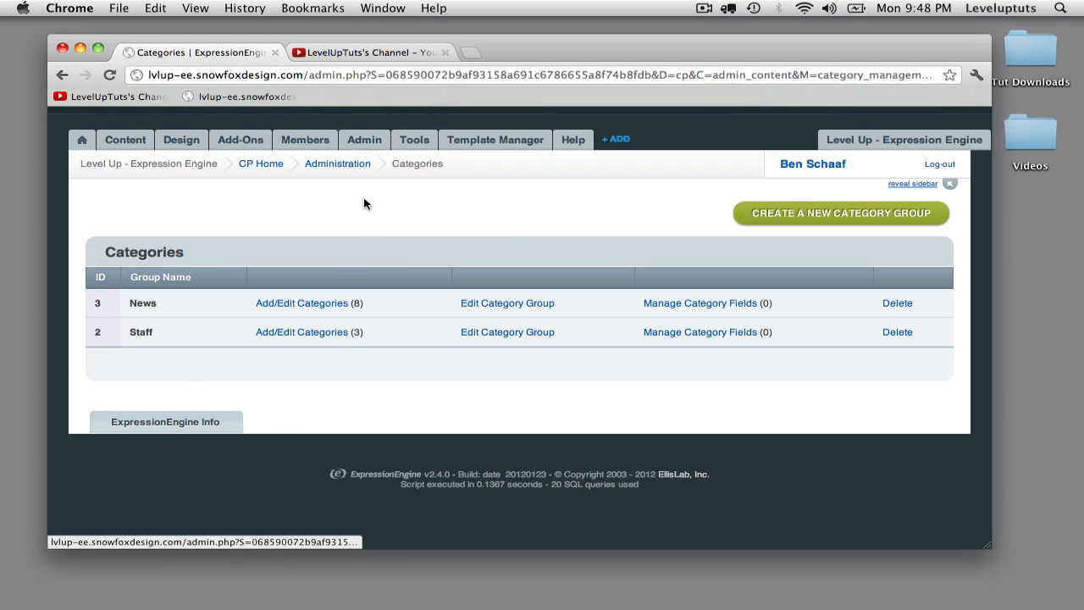
mouse_move(362, 144)
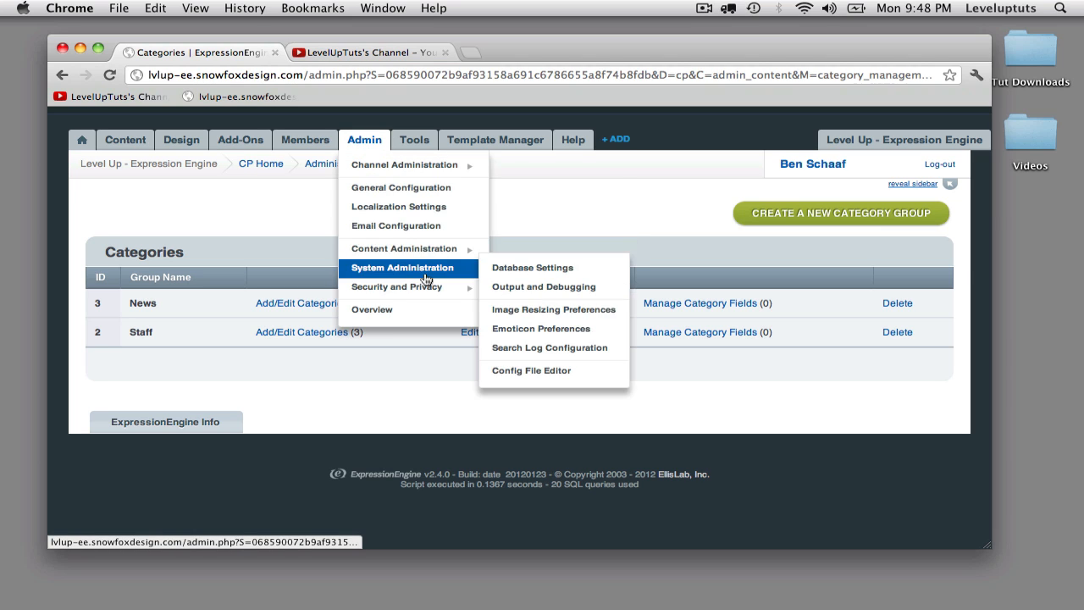
mouse_move(436, 168)
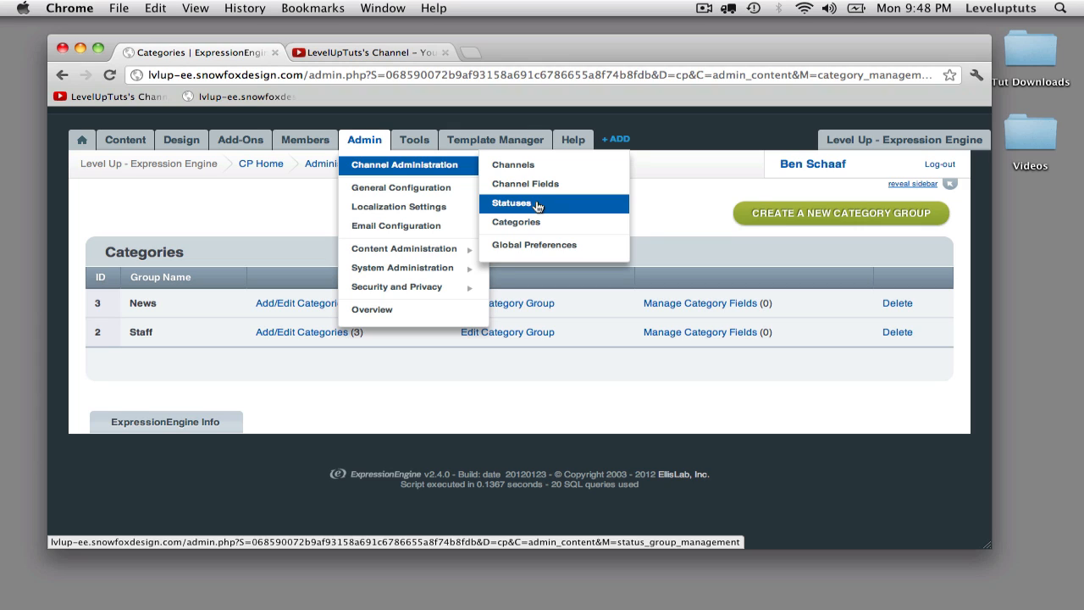
Step: Switch to the open LevelUpTuts channel page on YouTube
click(373, 53)
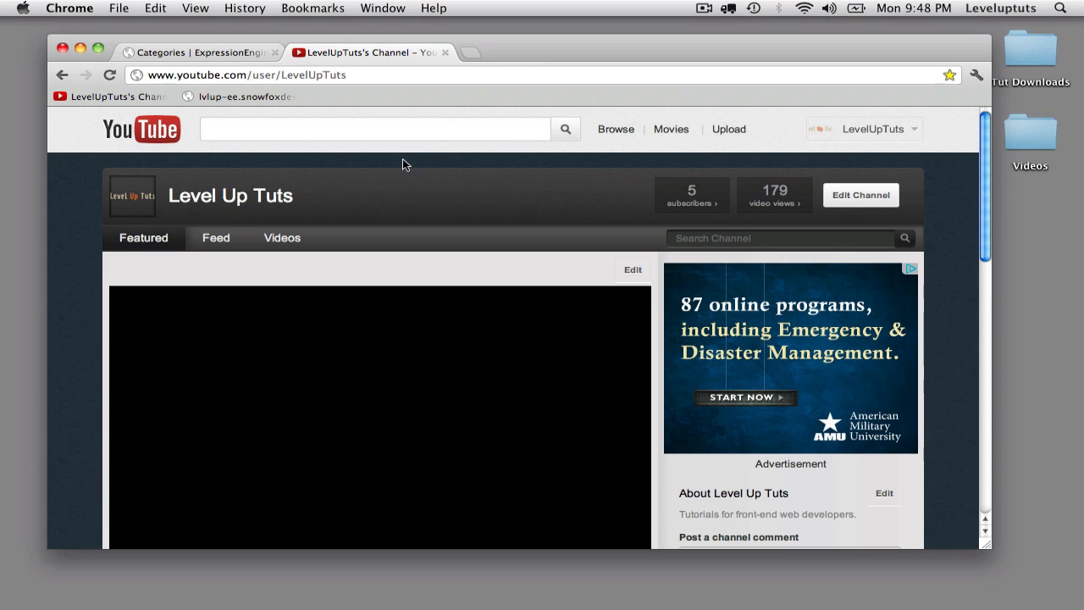